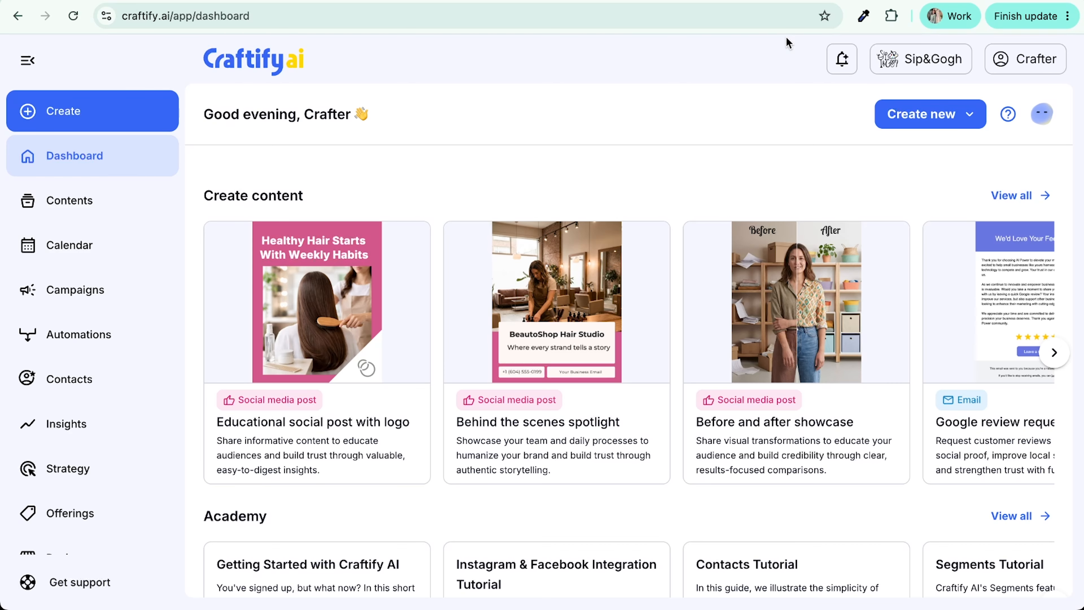
Begin creating a social media post, browse the predefined templates and return to the saved templates
left_click(61, 111)
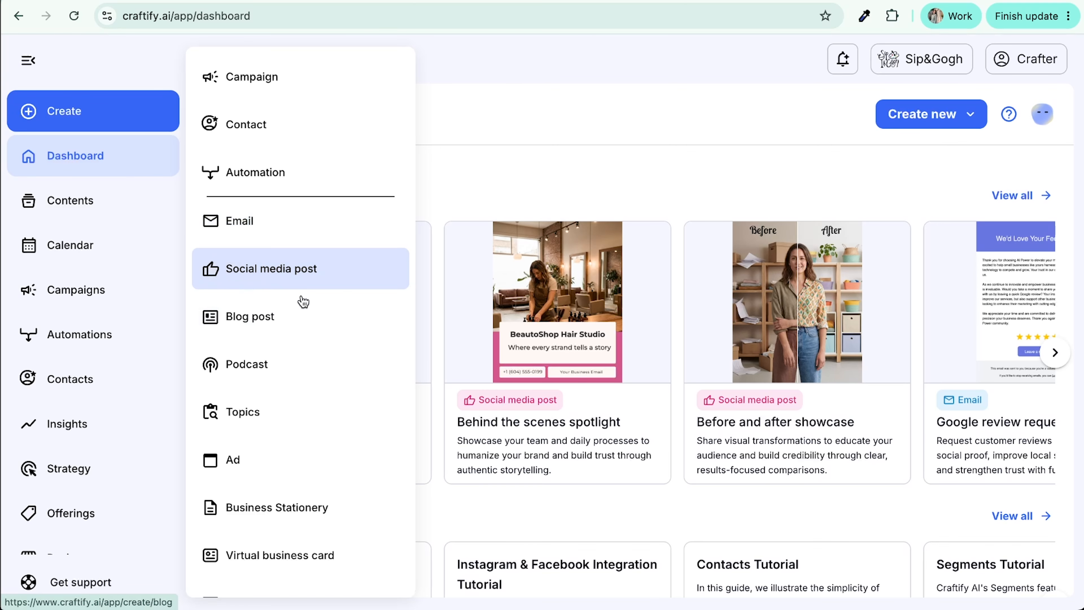
left_click(284, 282)
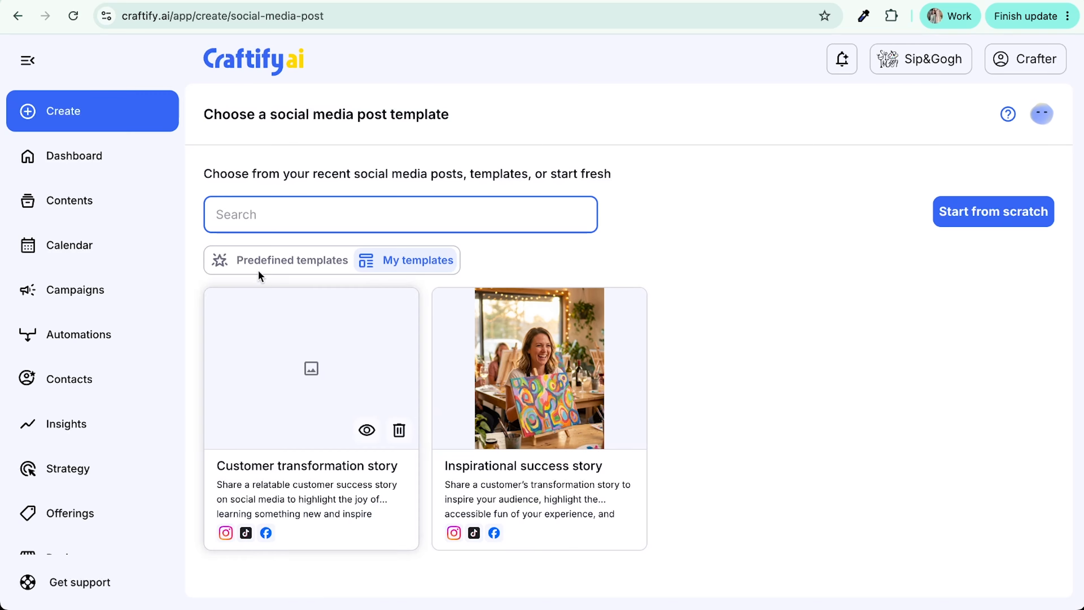
left_click(268, 267)
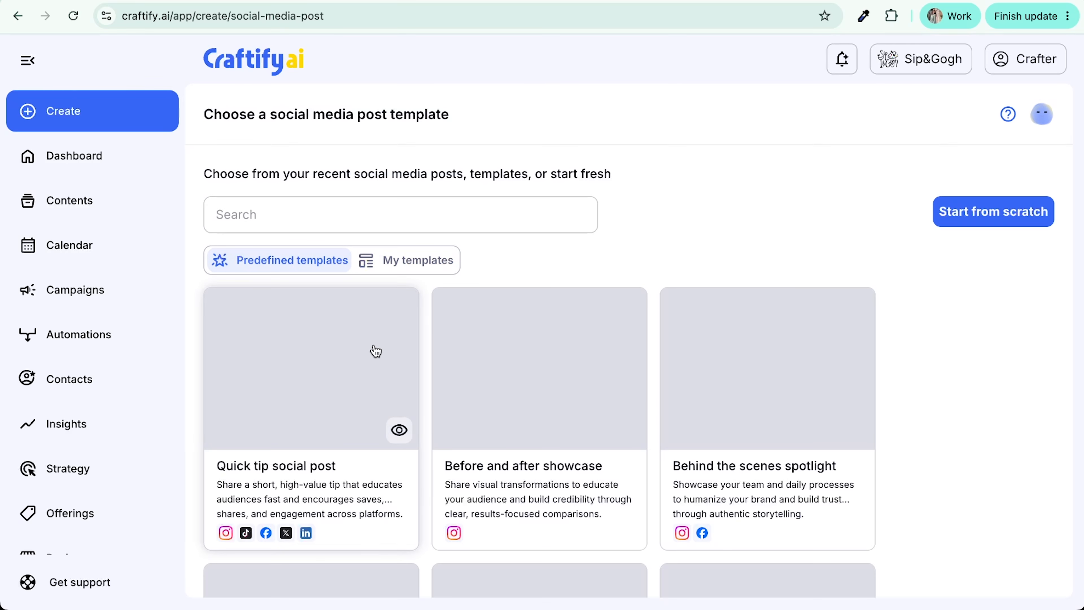
scroll(776, 404, "down", 10)
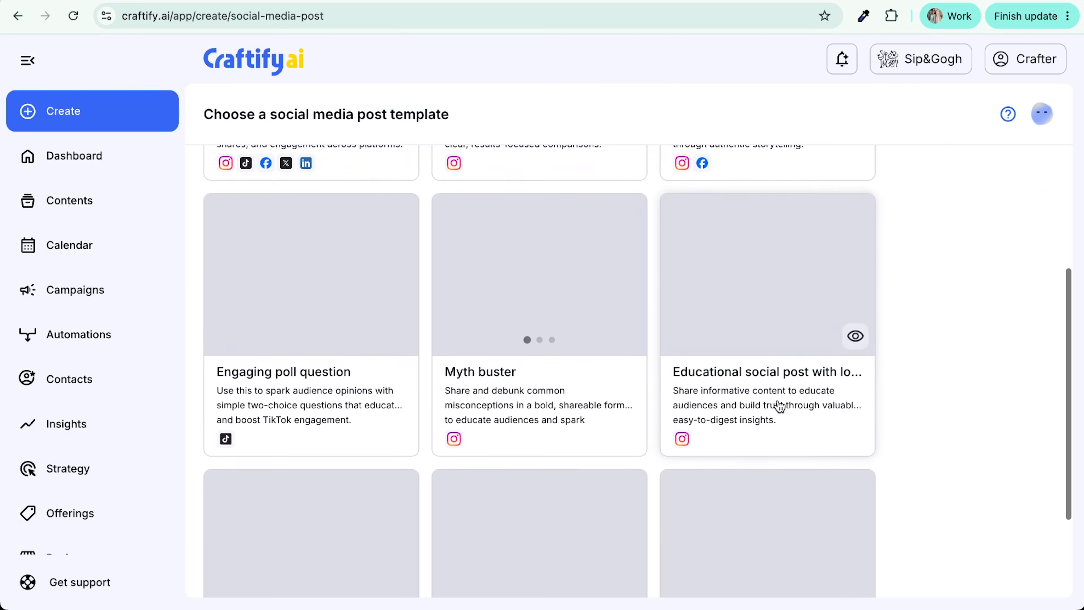
scroll(780, 407, "up", 10)
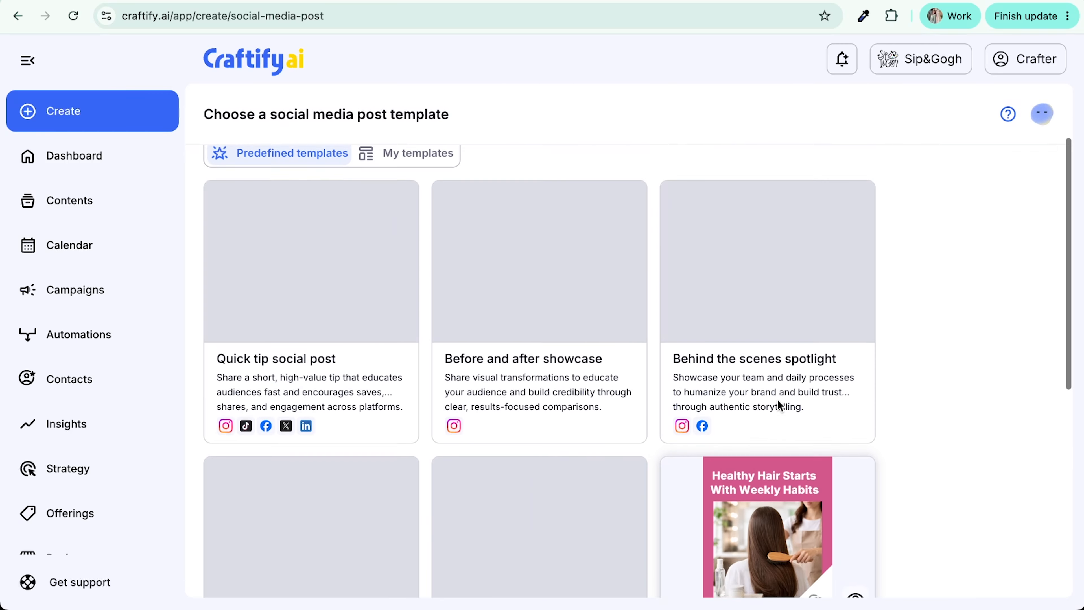
left_click(428, 261)
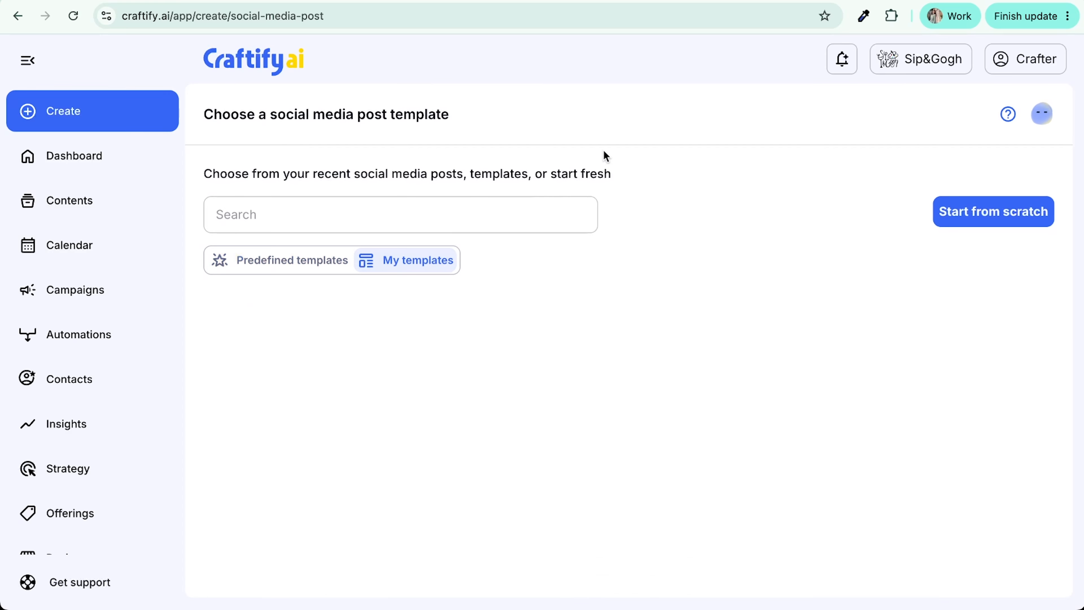
Start the post from scratch and review the available visual creation methods and post objectives
left_click(991, 217)
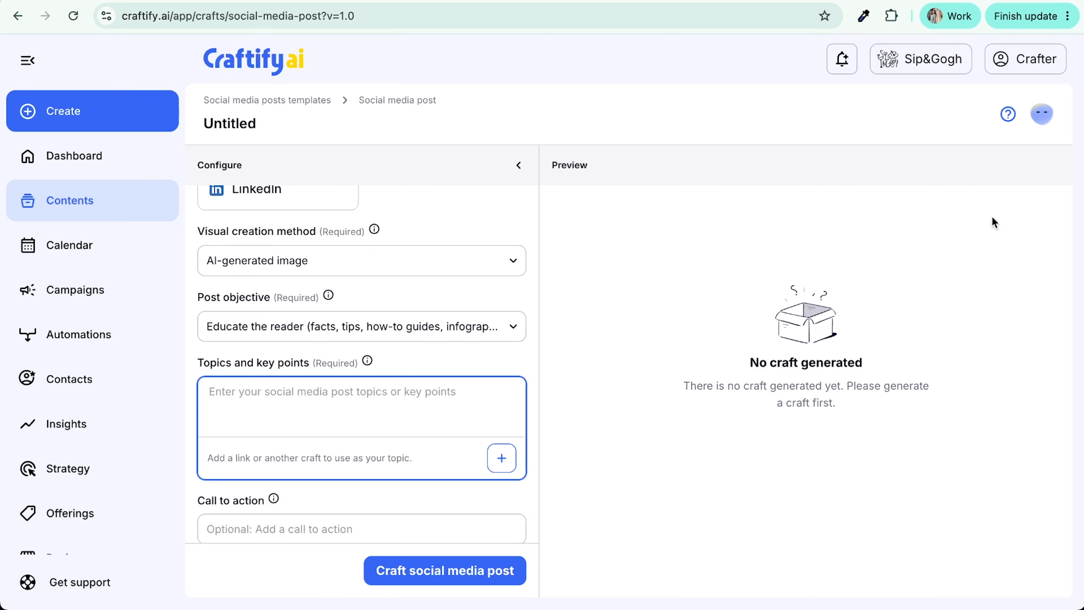
scroll(484, 332, "up", 5)
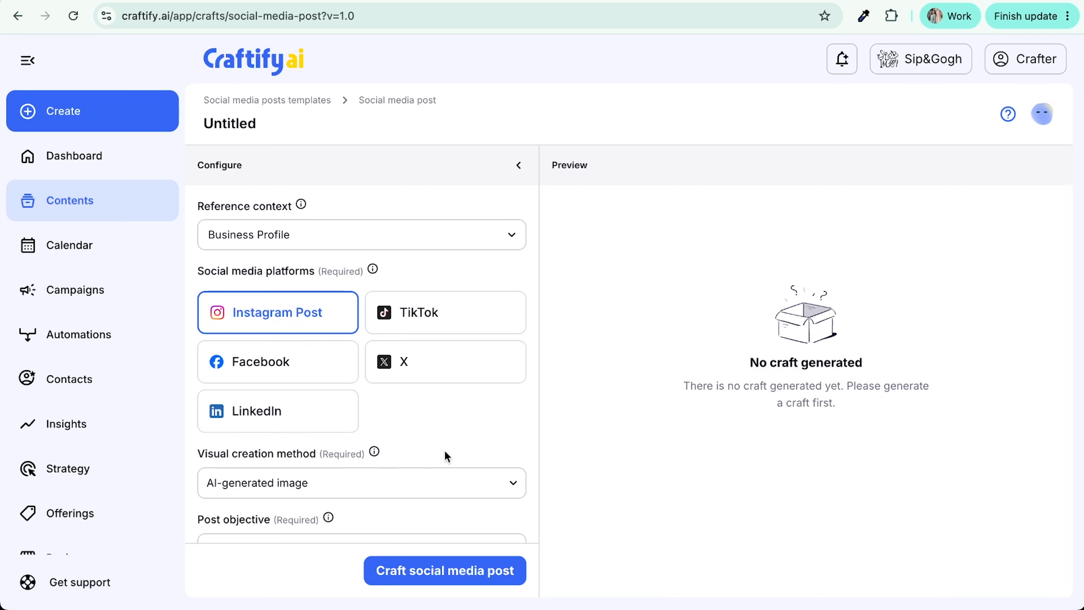
scroll(443, 436, "down", 3)
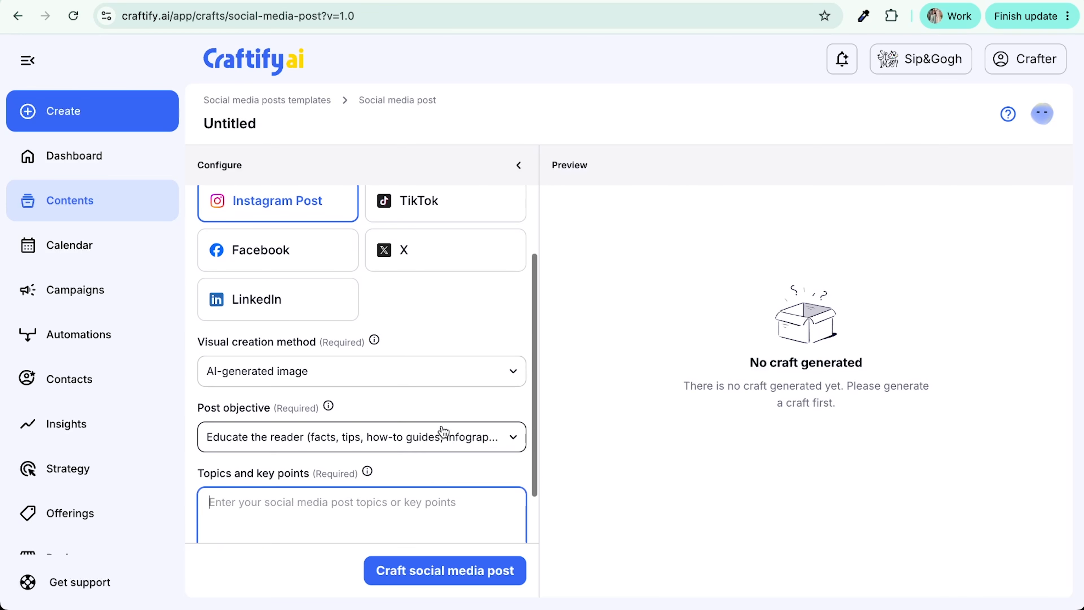
scroll(387, 315, "down", 1)
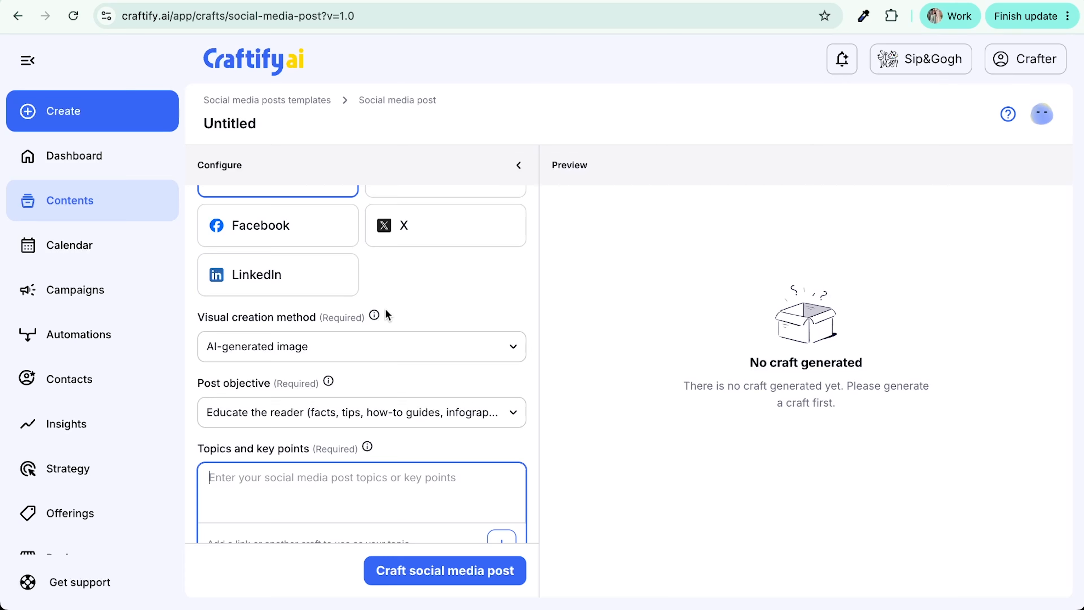
left_click(366, 352)
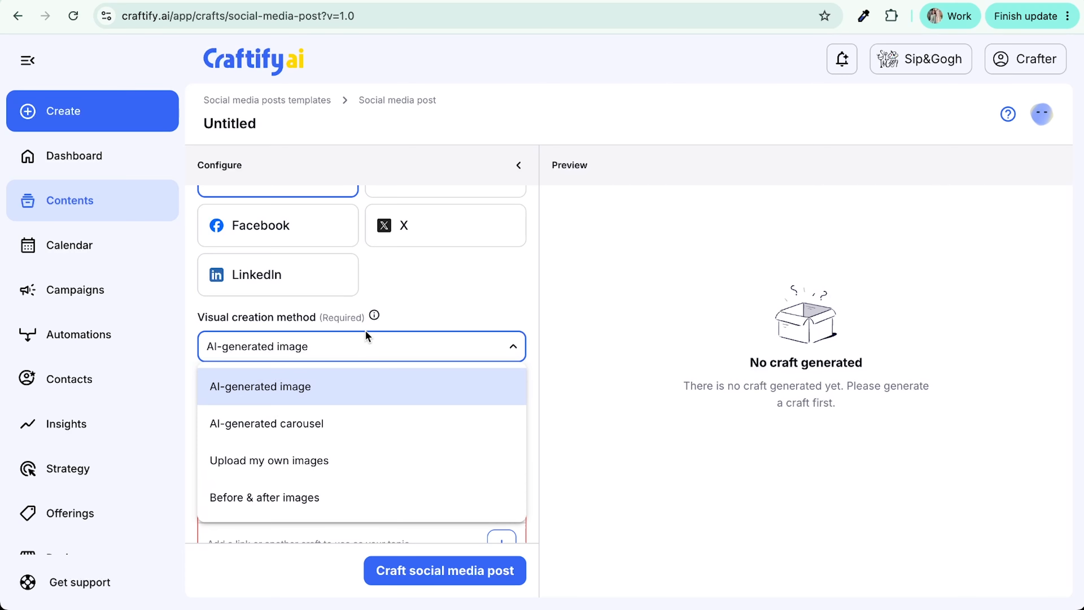
left_click(412, 305)
scroll(342, 383, "down", 3)
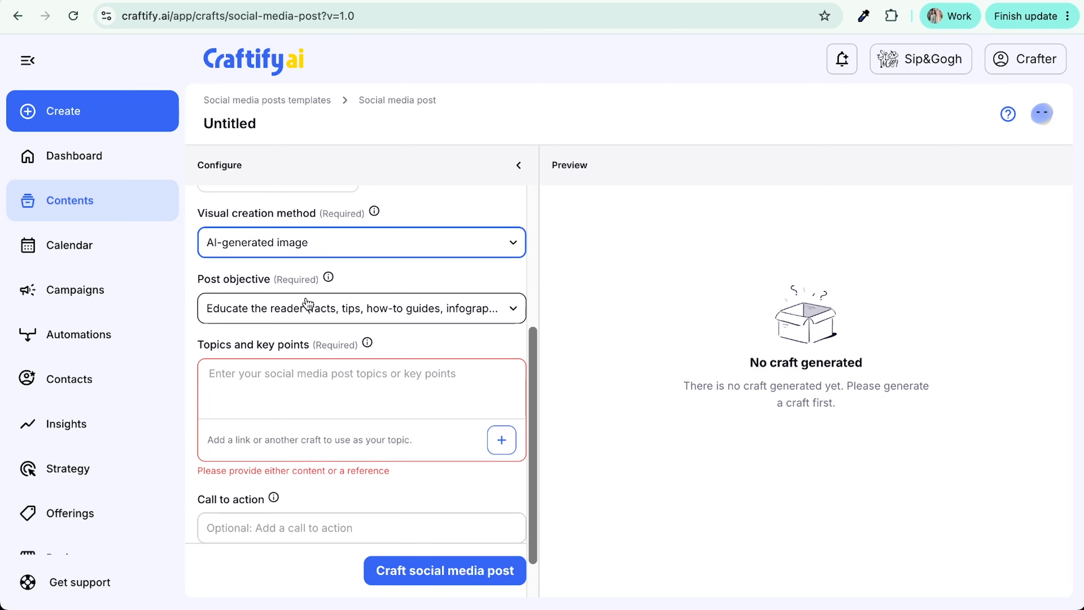
left_click(318, 308)
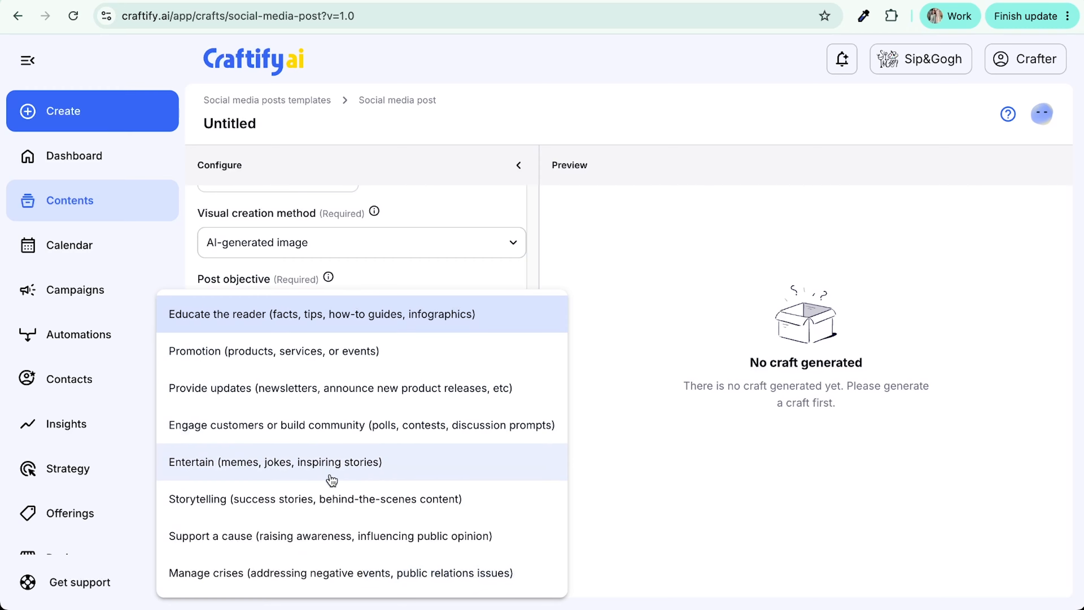
left_click(442, 270)
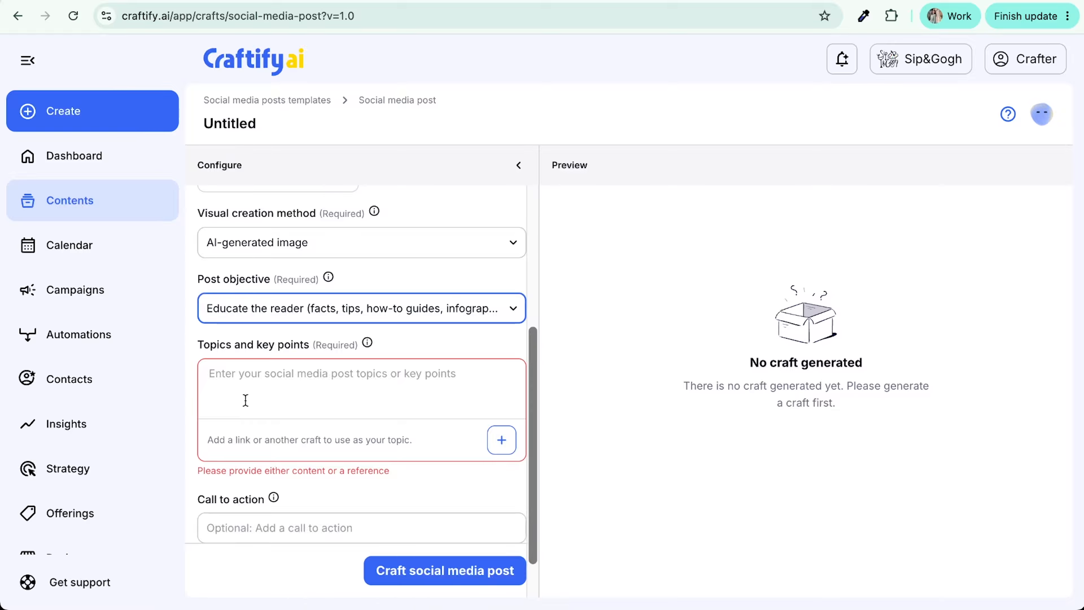
Enter "Tell a story based on a color." as the topic and generate the social media post
left_click(257, 392)
type("Tell a story based on a color.")
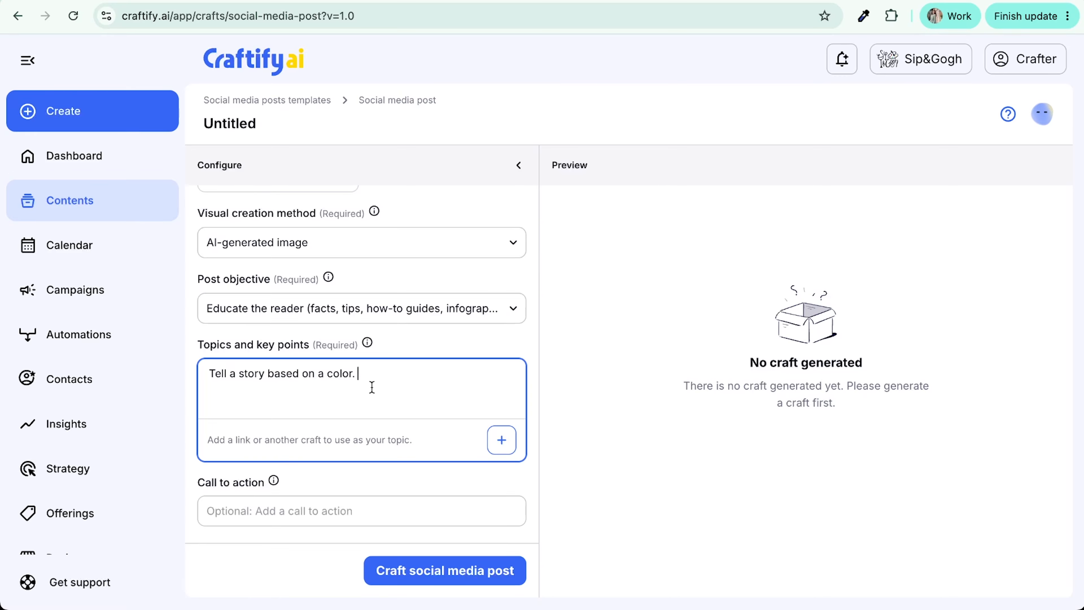
scroll(371, 387, "down", 2)
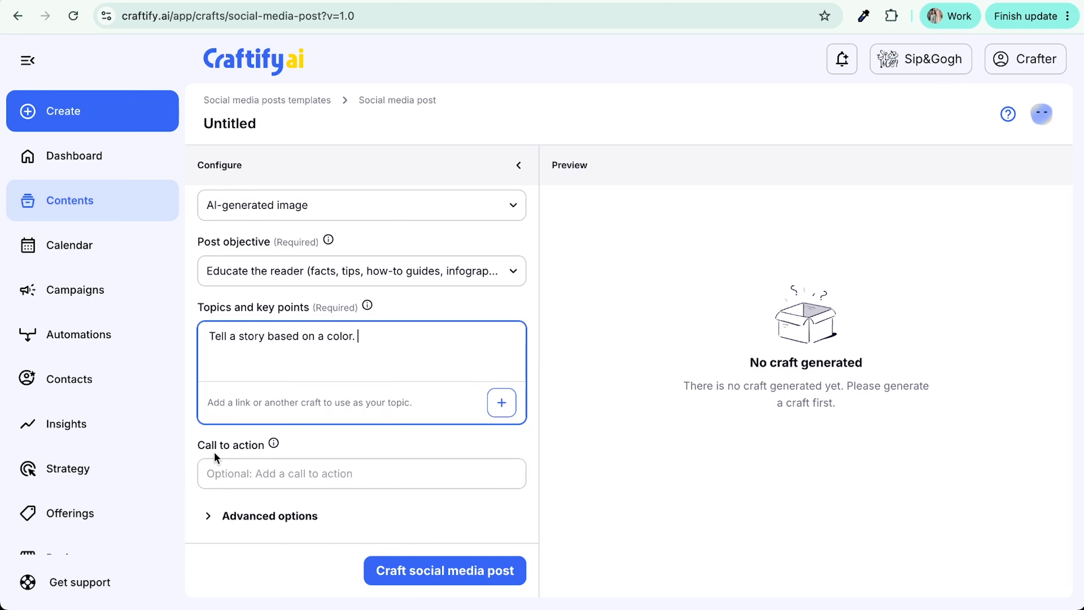
left_click(420, 569)
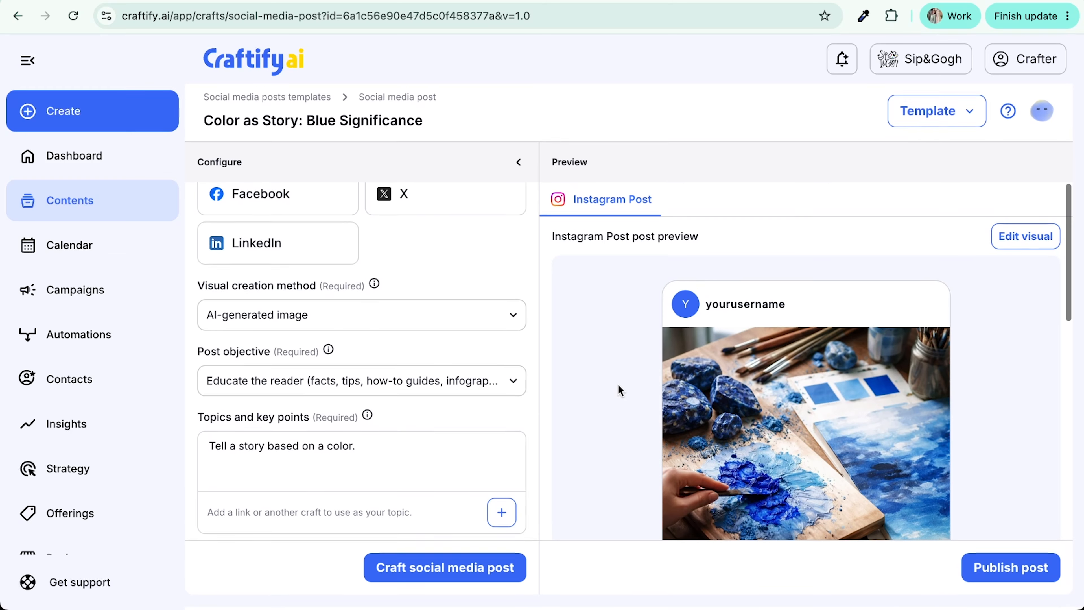
Collapse the configuration area and review the generated Instagram post's image and full caption
scroll(752, 348, "down", 2)
scroll(751, 346, "down", 5)
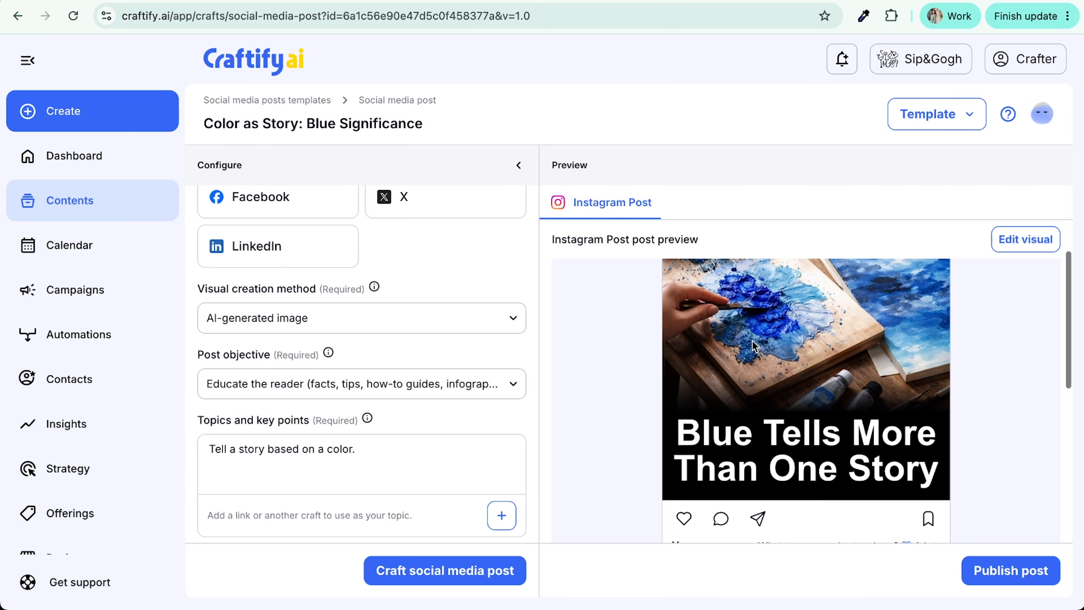
left_click(520, 171)
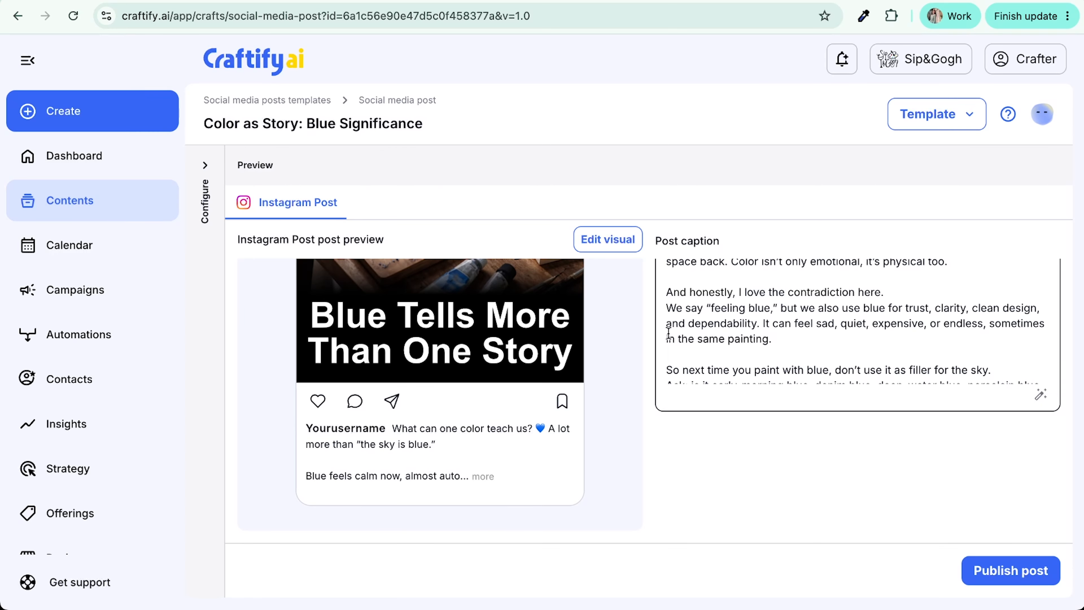
scroll(419, 420, "up", 3)
scroll(419, 418, "up", 5)
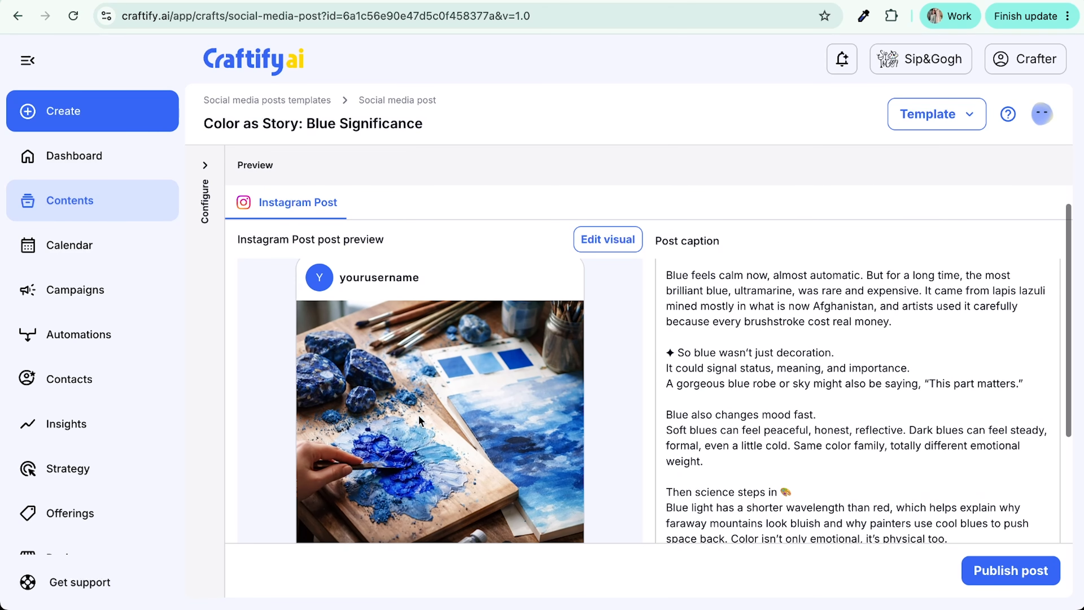
scroll(792, 438, "down", 3)
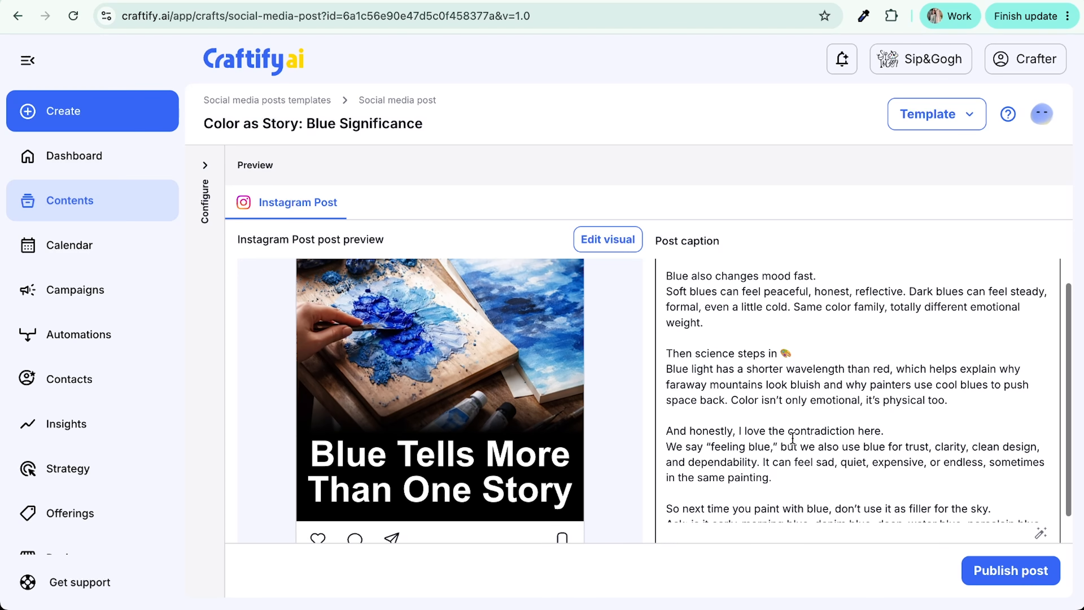
scroll(793, 440, "up", 5)
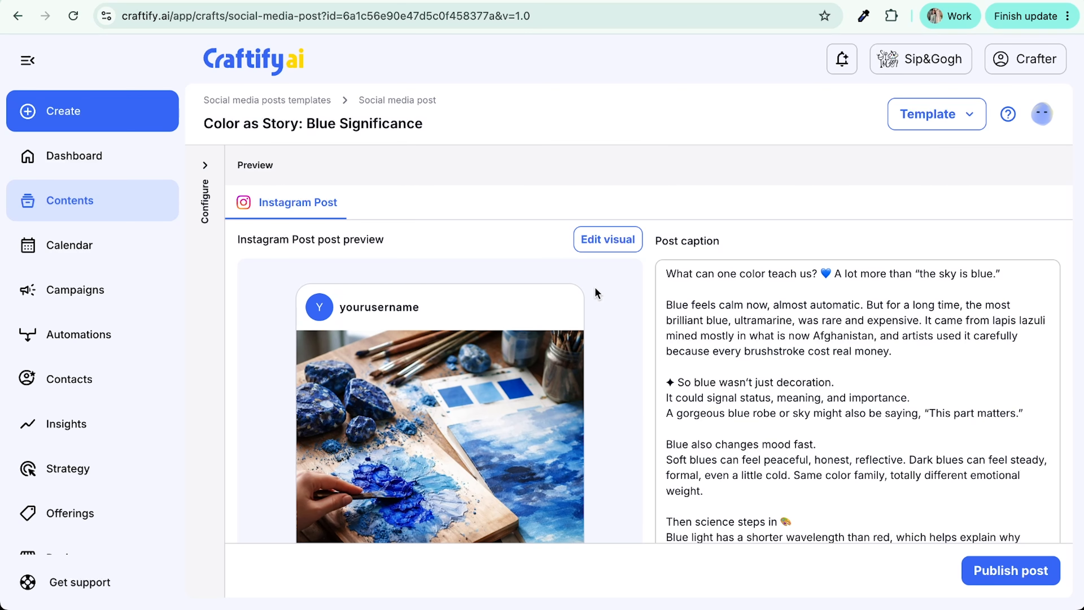
Open the post's visual for editing and browse the predefined single-page Instagram Post templates
left_click(606, 240)
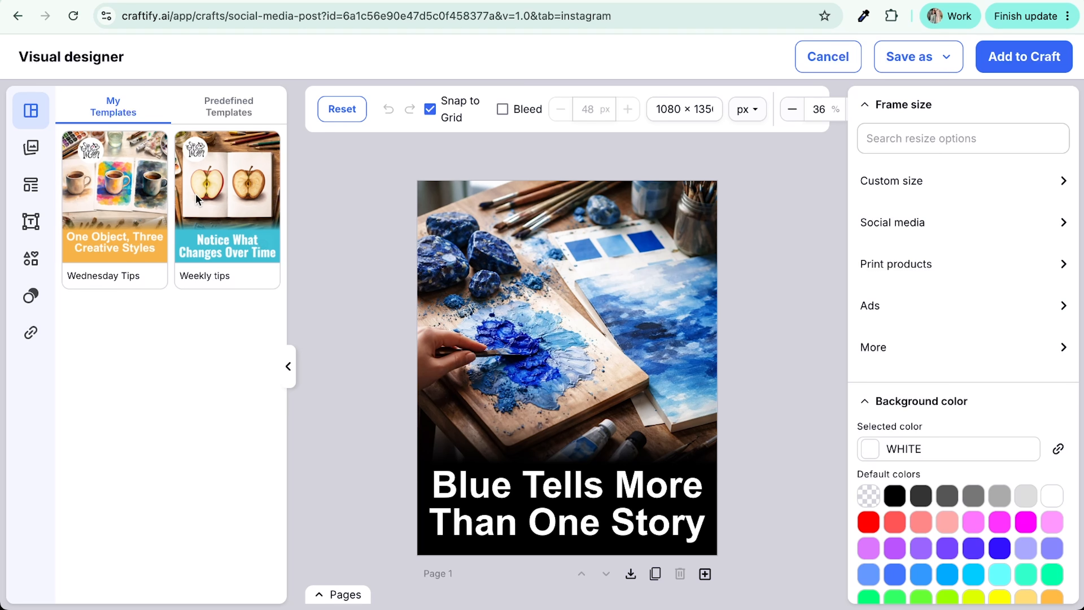
left_click(219, 111)
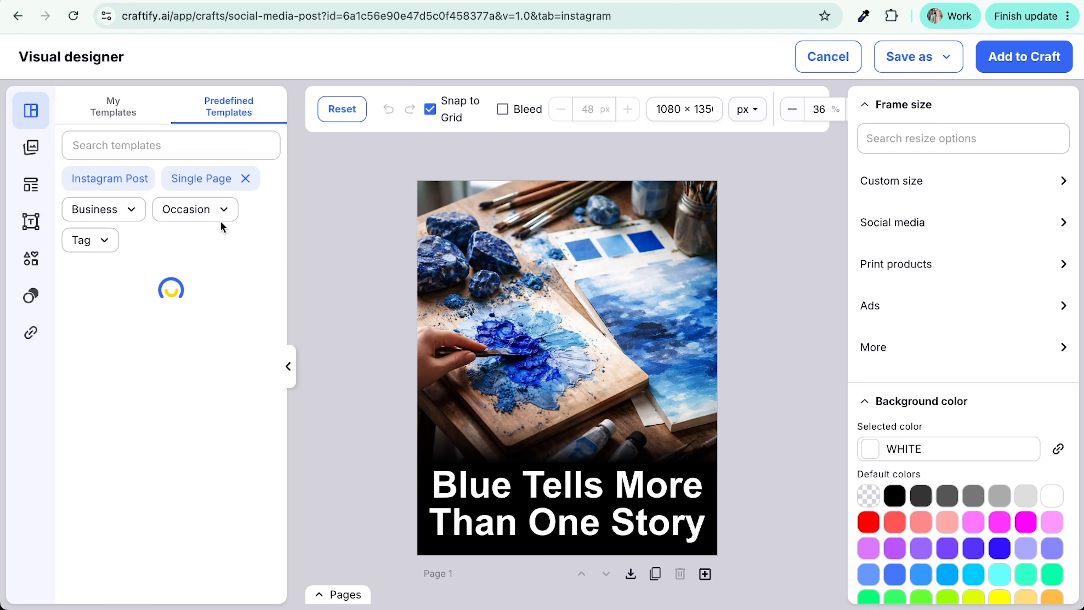
scroll(157, 363, "down", 5)
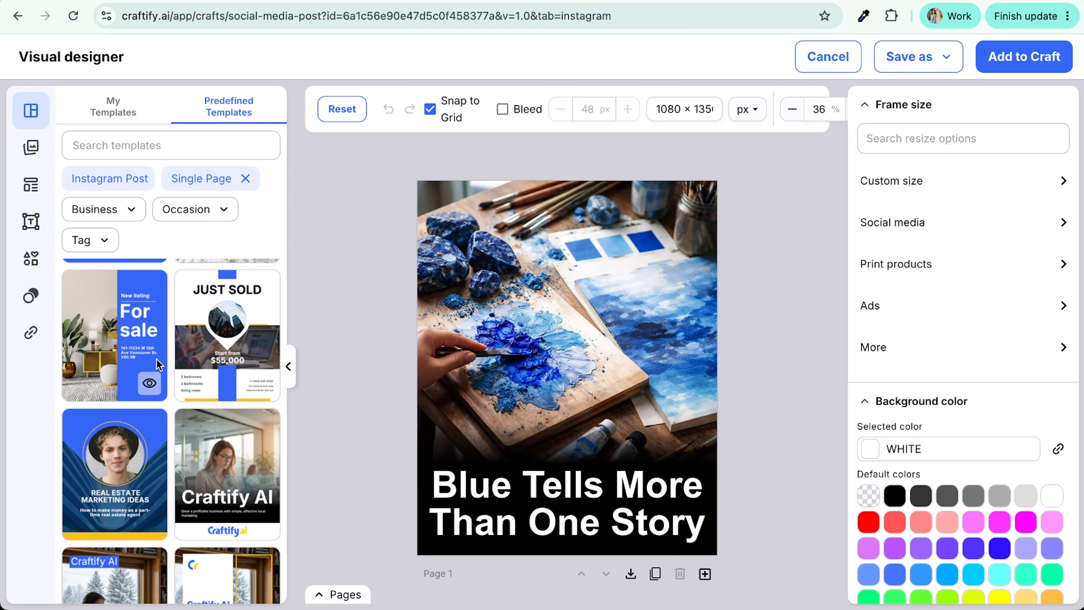
scroll(157, 363, "up", 5)
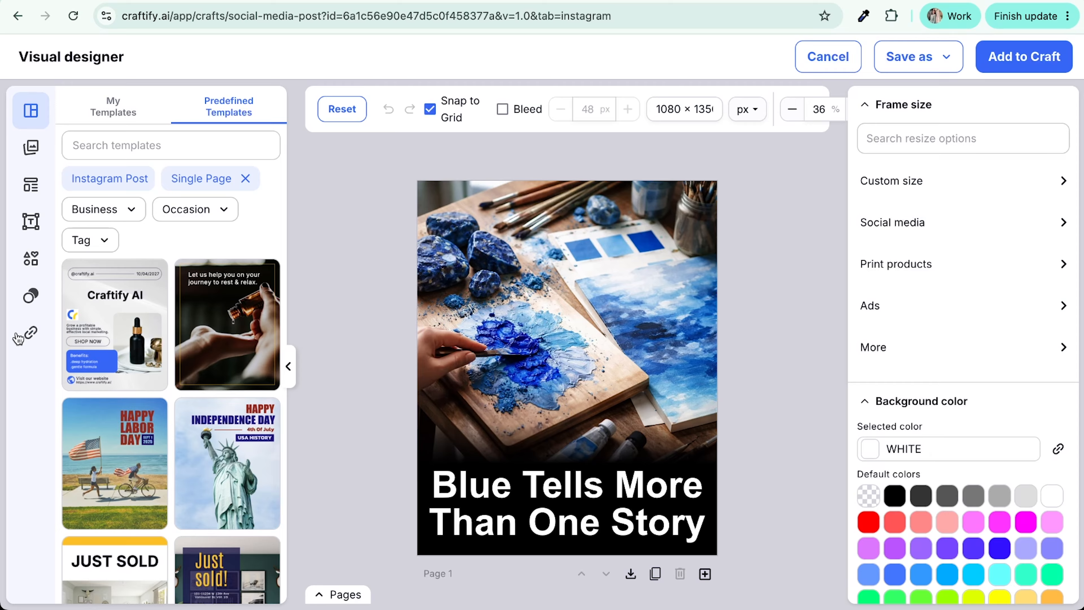
Place the business logo over the blue rocks near the image's upper-left corner and enlarge it to about 193 px
left_click(38, 342)
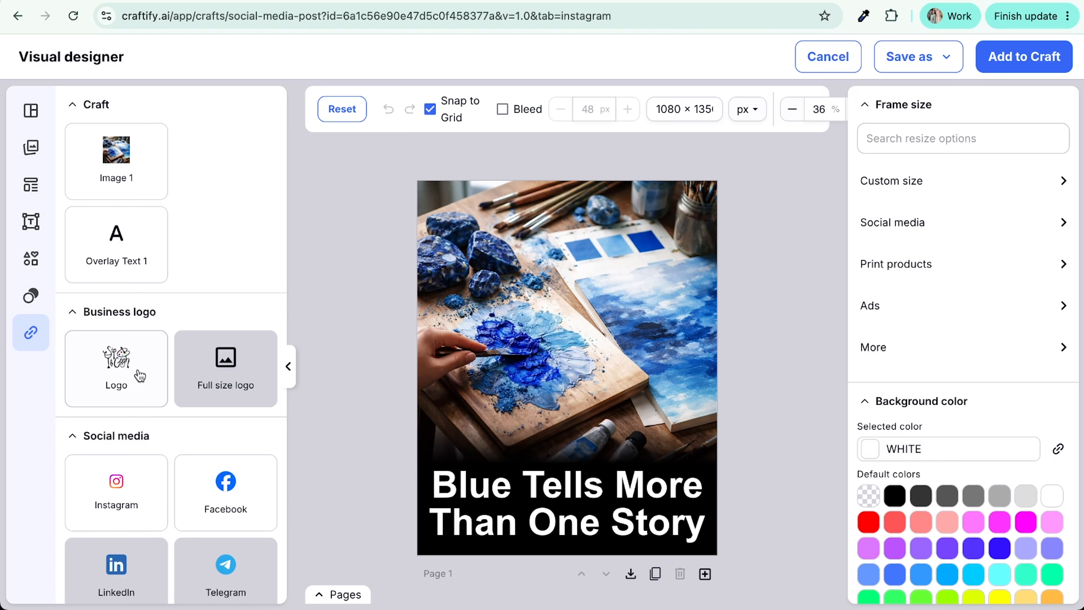
left_click_drag(124, 372, 502, 236)
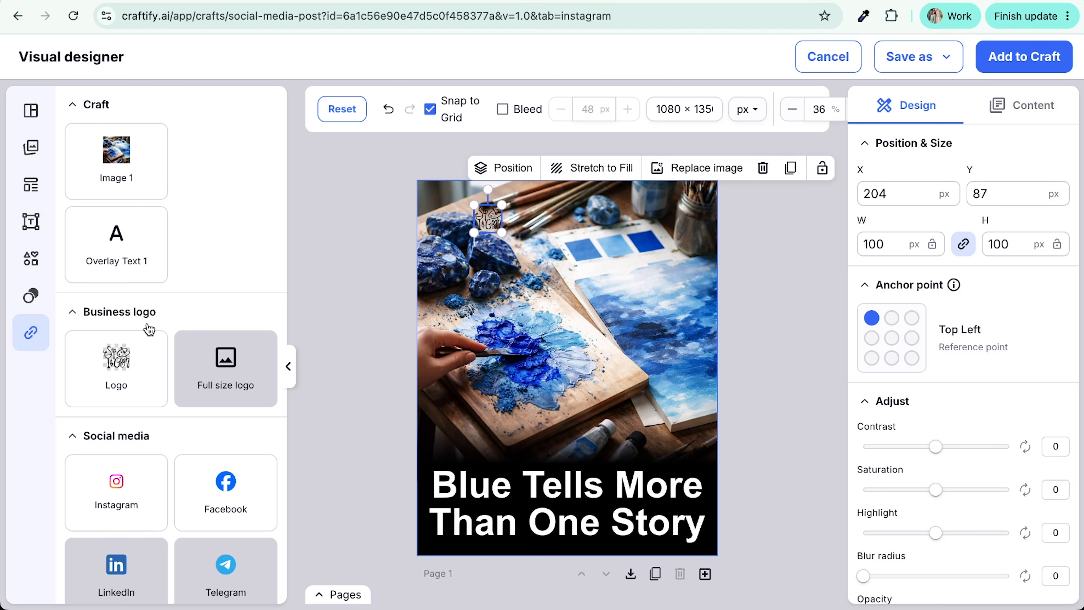
scroll(153, 363, "down", 5)
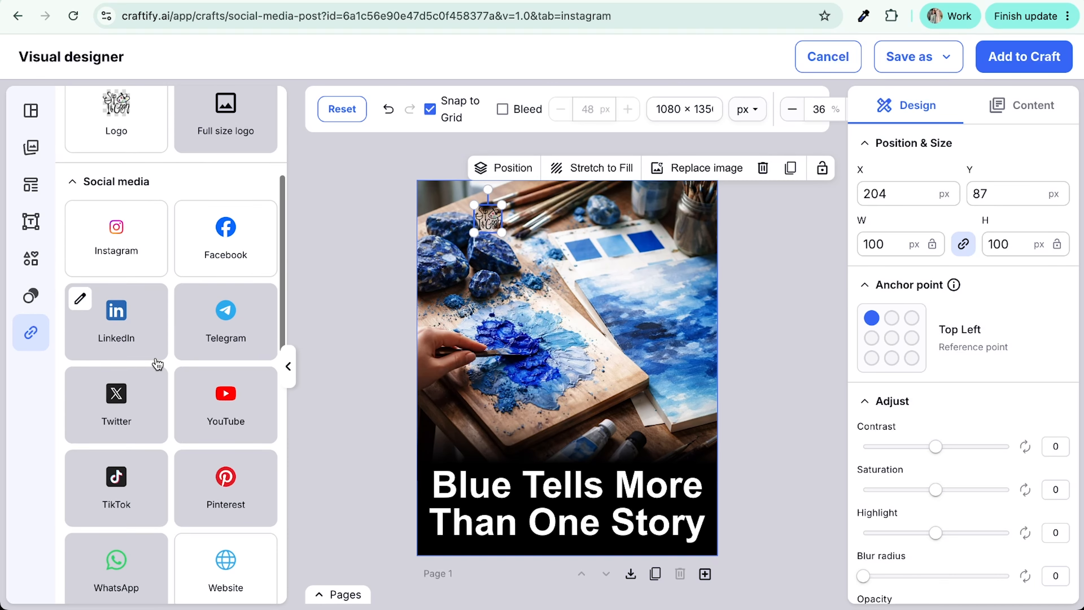
scroll(157, 363, "up", 6)
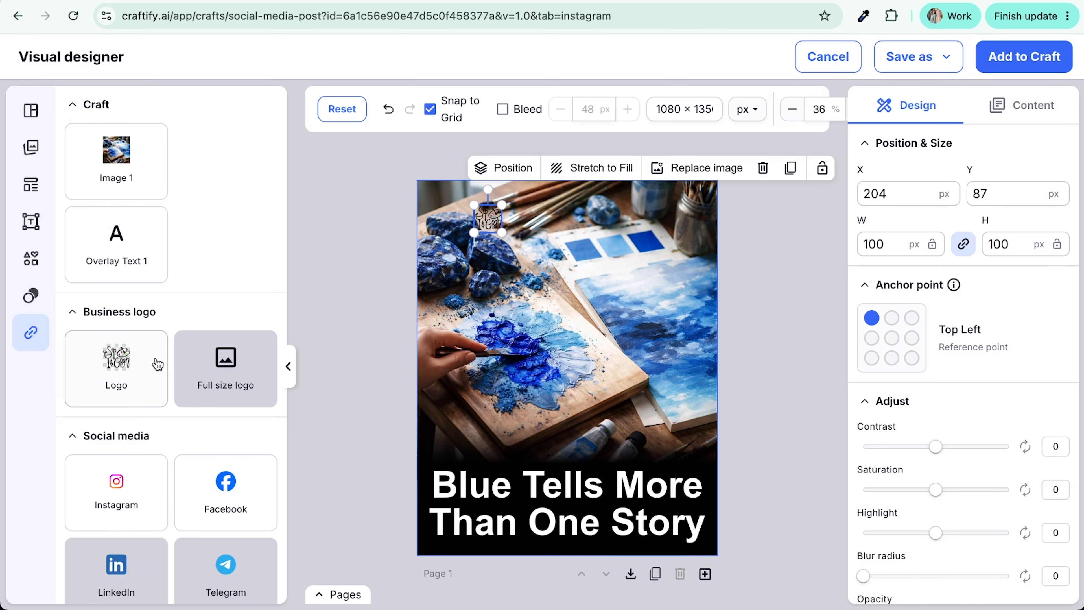
mouse_move(501, 231)
left_mouse_down()
mouse_move(527, 258)
mouse_move(496, 249)
left_mouse_up()
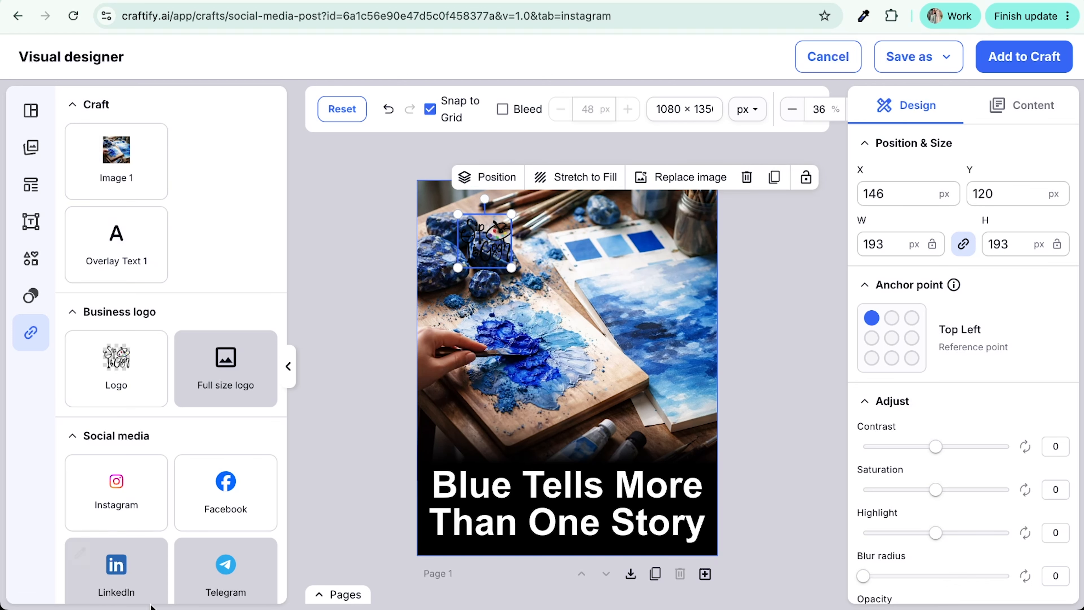
Add a circle shape in the image's upper-left corner, enlarge it to about 231 px and fill it with white #FFFFFF
left_click(31, 258)
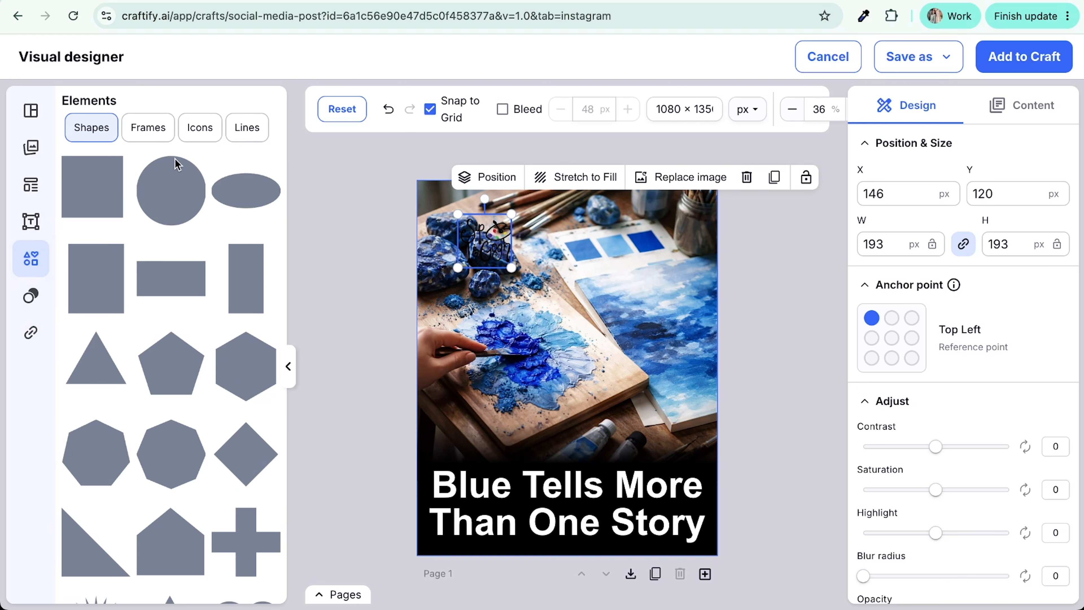
left_click(172, 187)
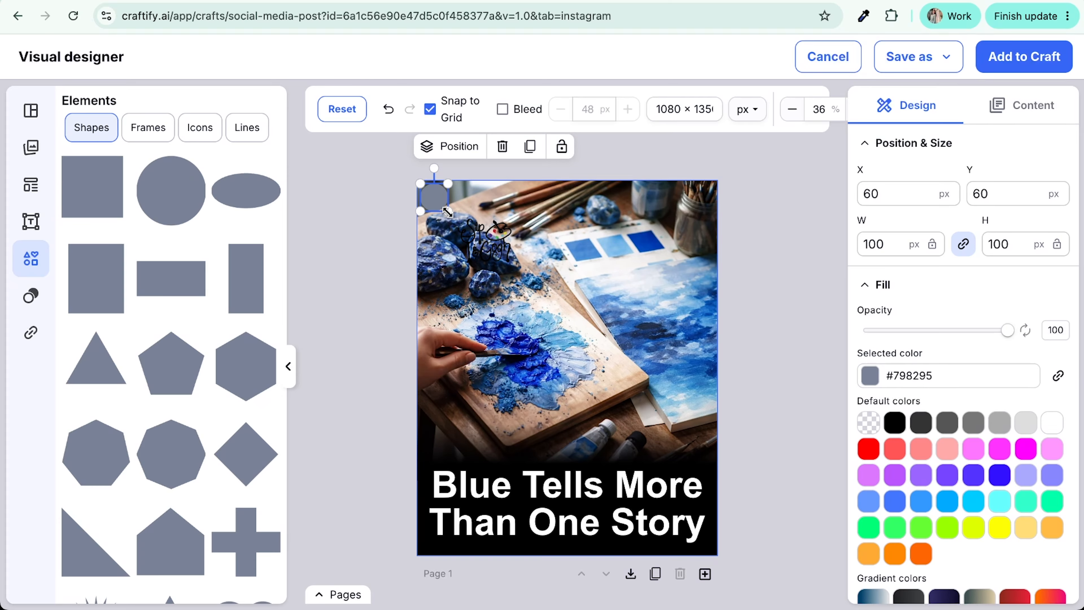
left_click_drag(447, 211, 482, 254)
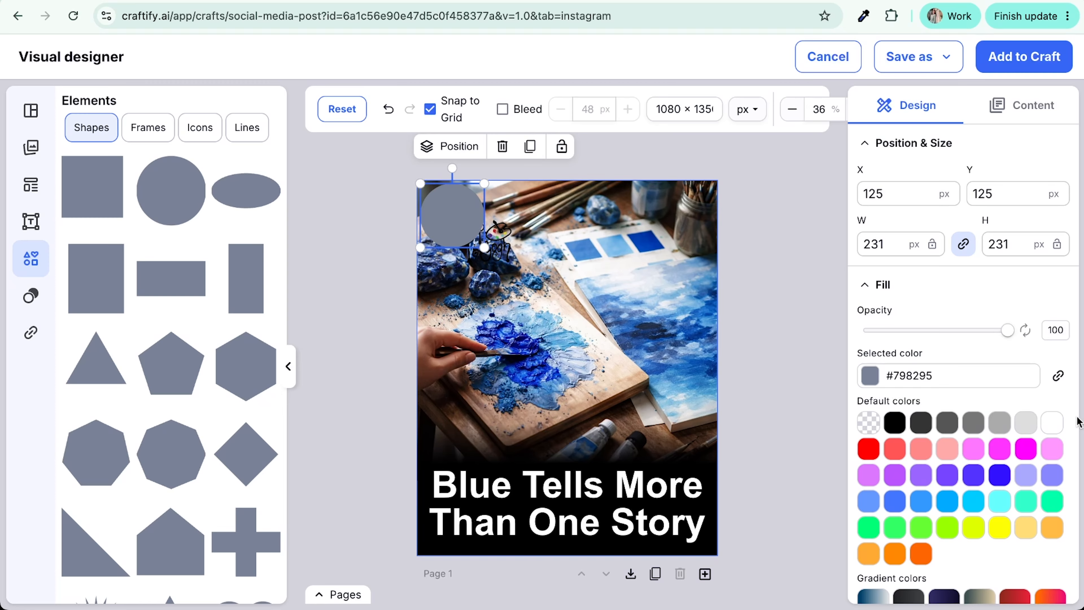
left_click(1052, 422)
Send the white circle backward behind the logo, enlarge it to about 254 px and centre it around the logo
left_click(455, 146)
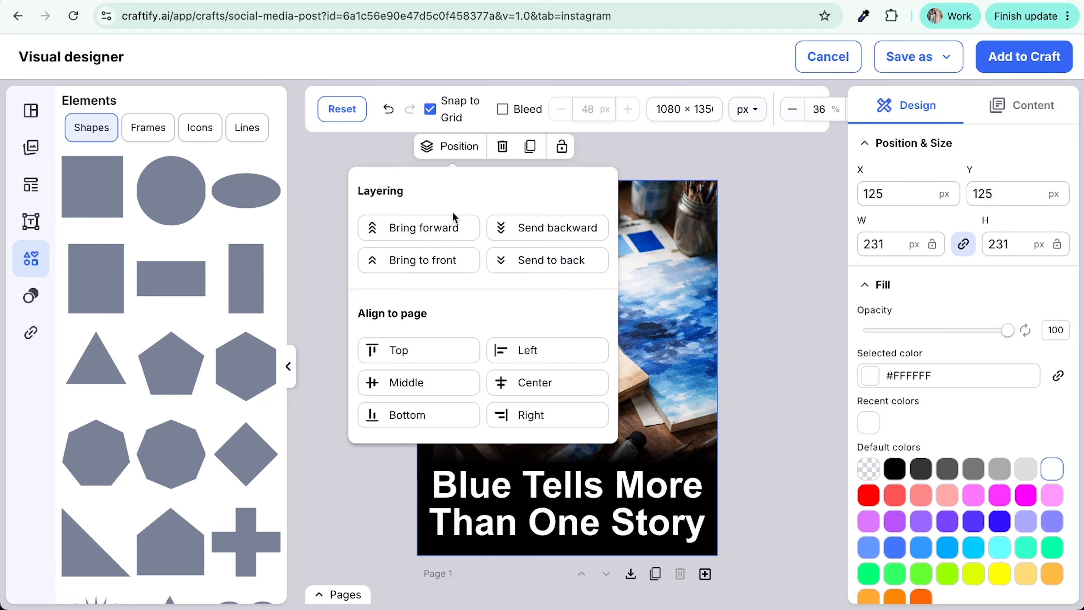
left_click(525, 229)
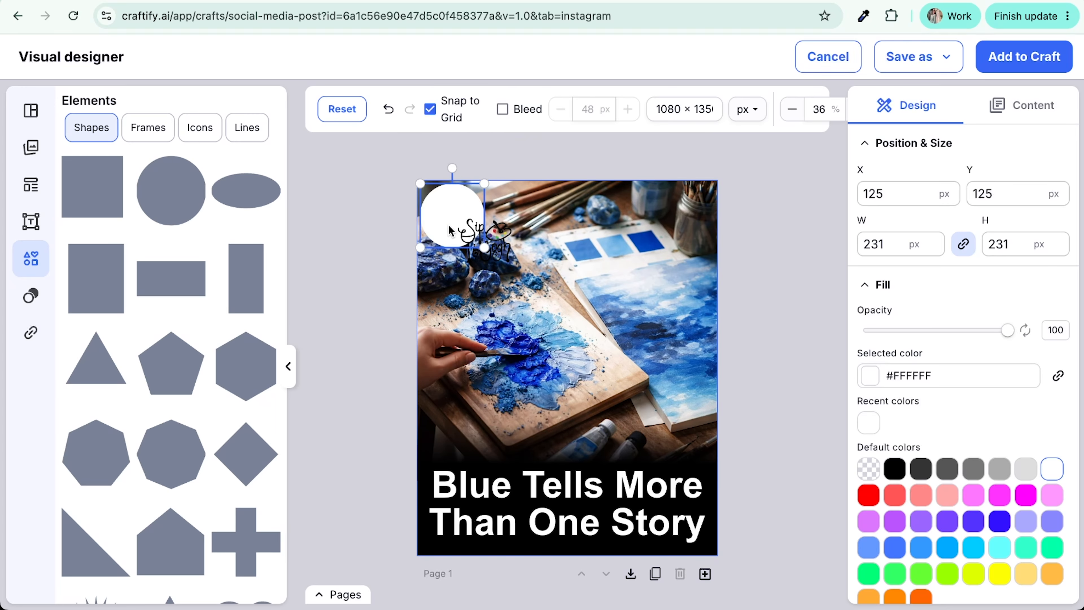
left_click_drag(480, 258, 503, 275)
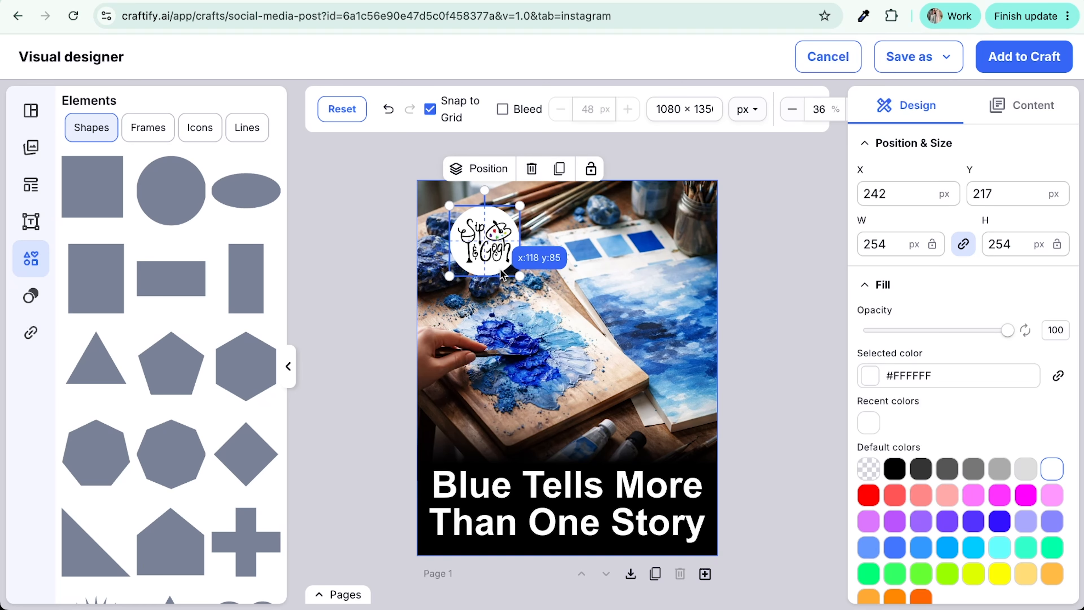
left_click(570, 320)
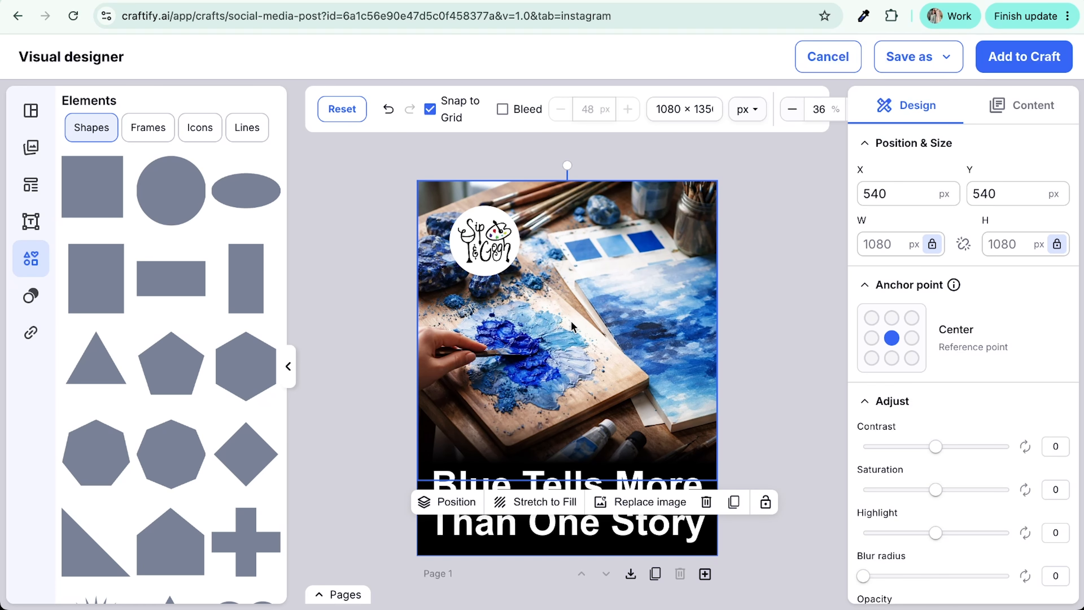
left_click(777, 414)
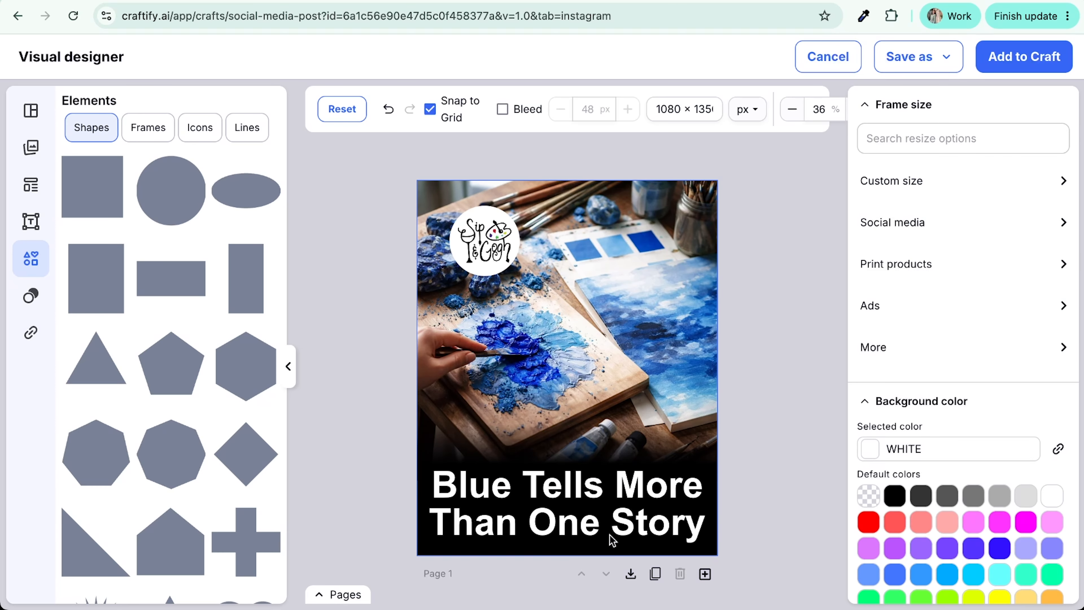
left_click(710, 465)
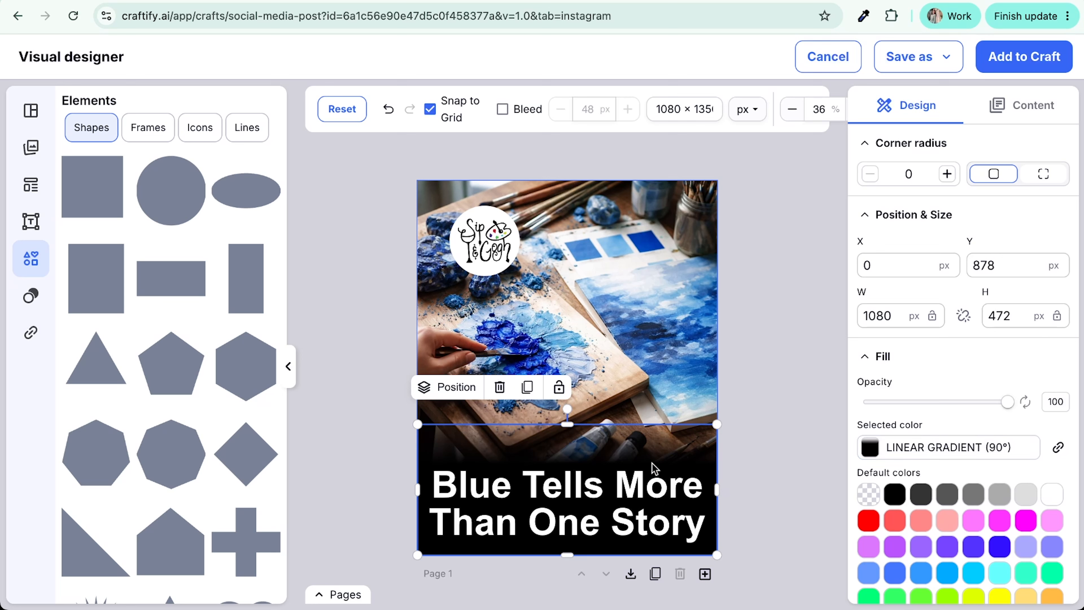
key("Delete")
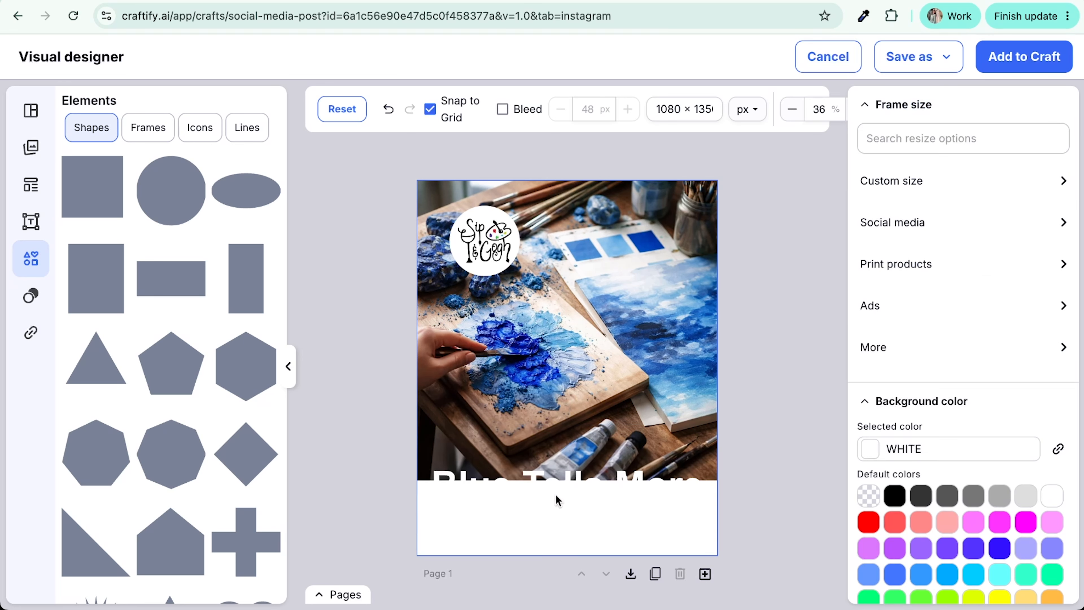
key("ctrl+z")
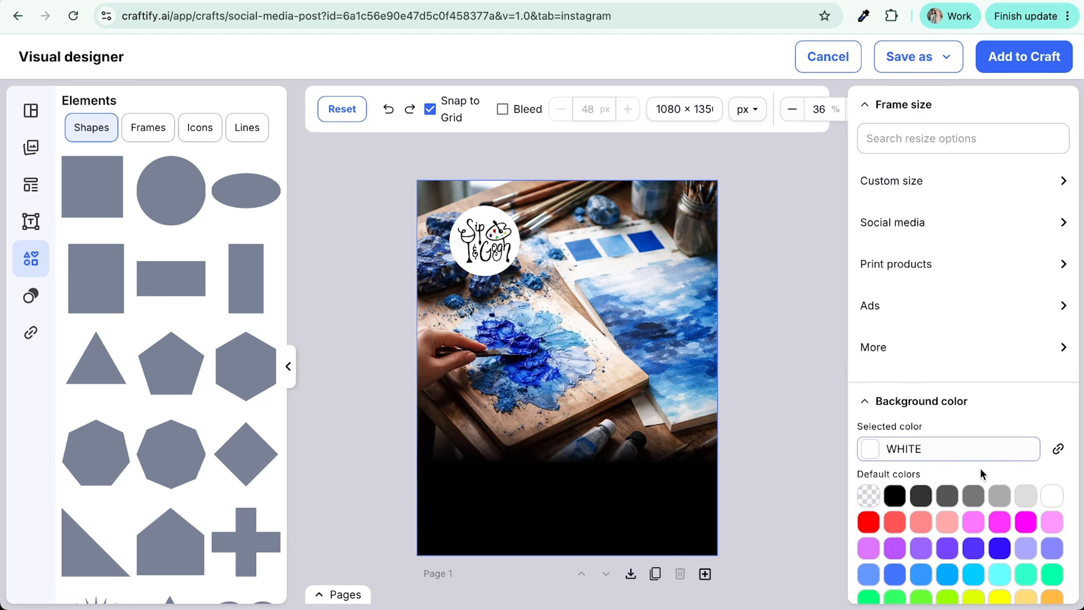
Fill the gradient rectangle at the image's lower edge with the Primary brand color and send it backward behind the headline
left_click(703, 469)
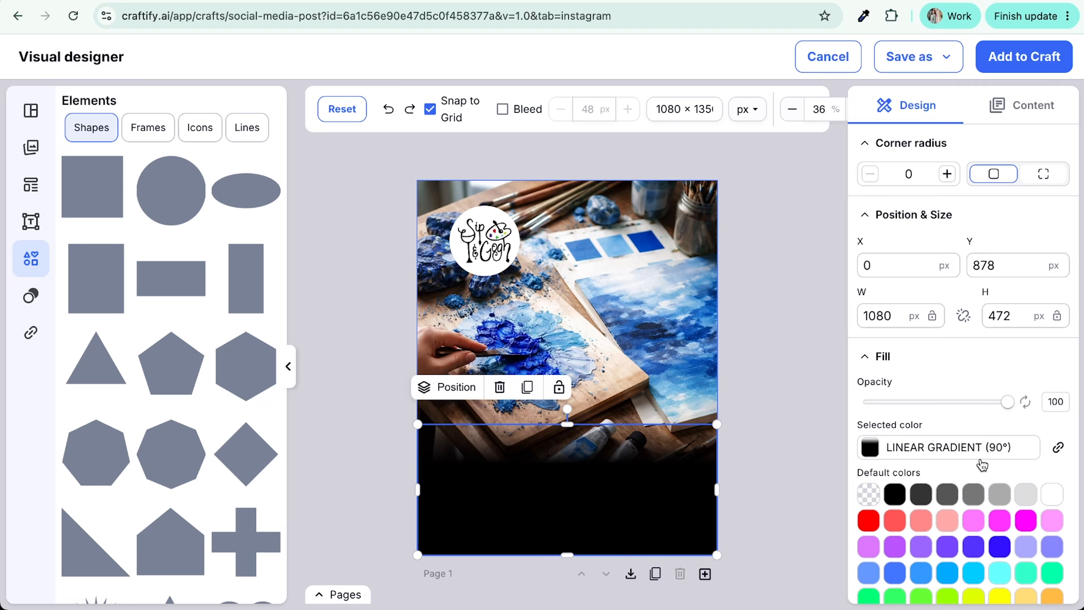
left_click(1058, 447)
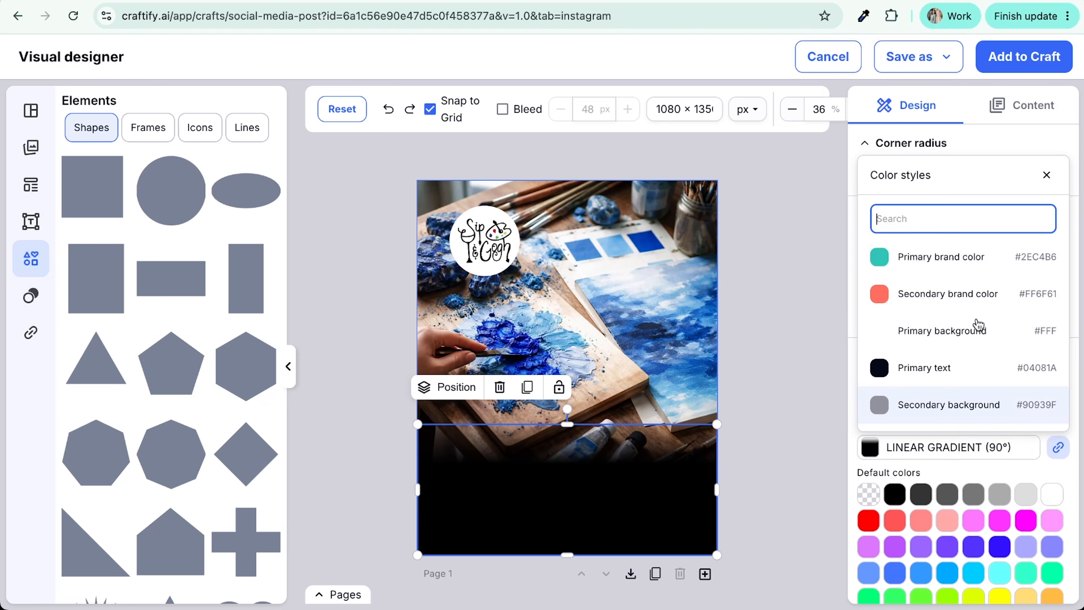
scroll(939, 269, "down", 1)
scroll(904, 261, "up", 1)
left_click(906, 257)
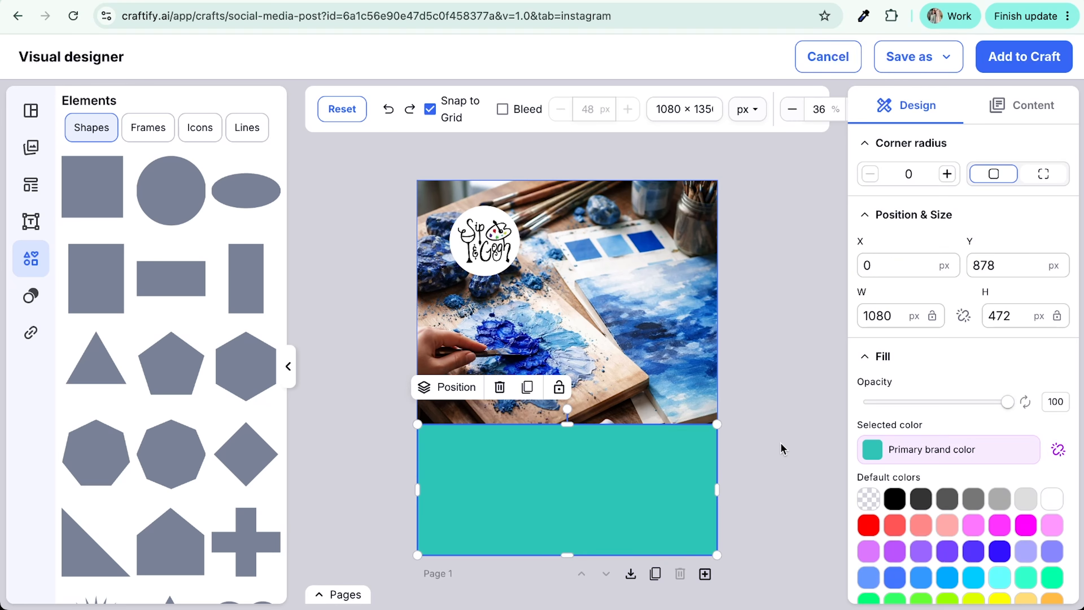
left_click(453, 386)
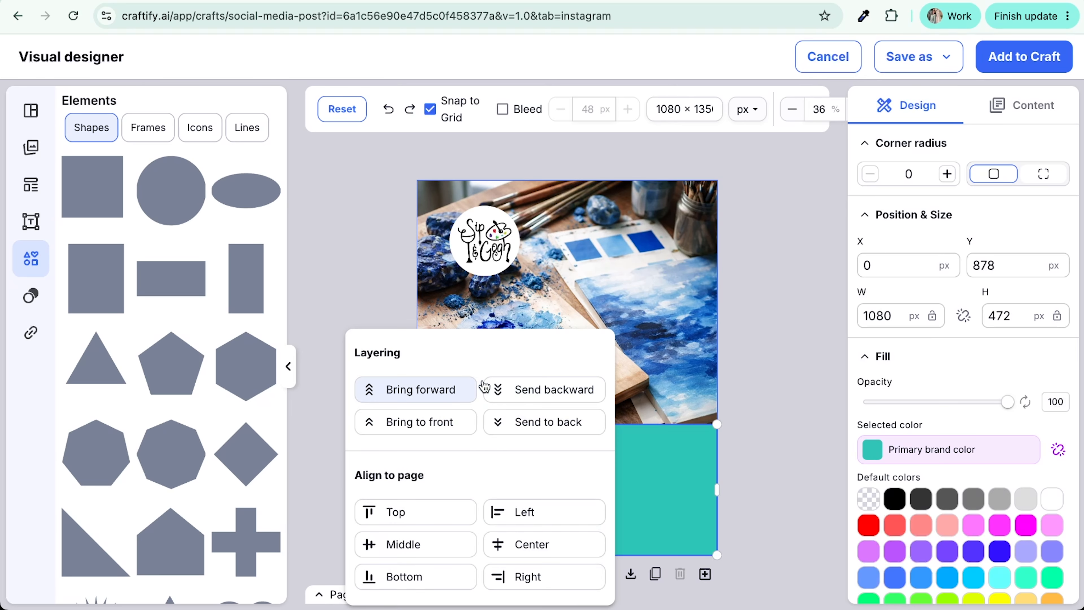
left_click(529, 389)
left_click(778, 500)
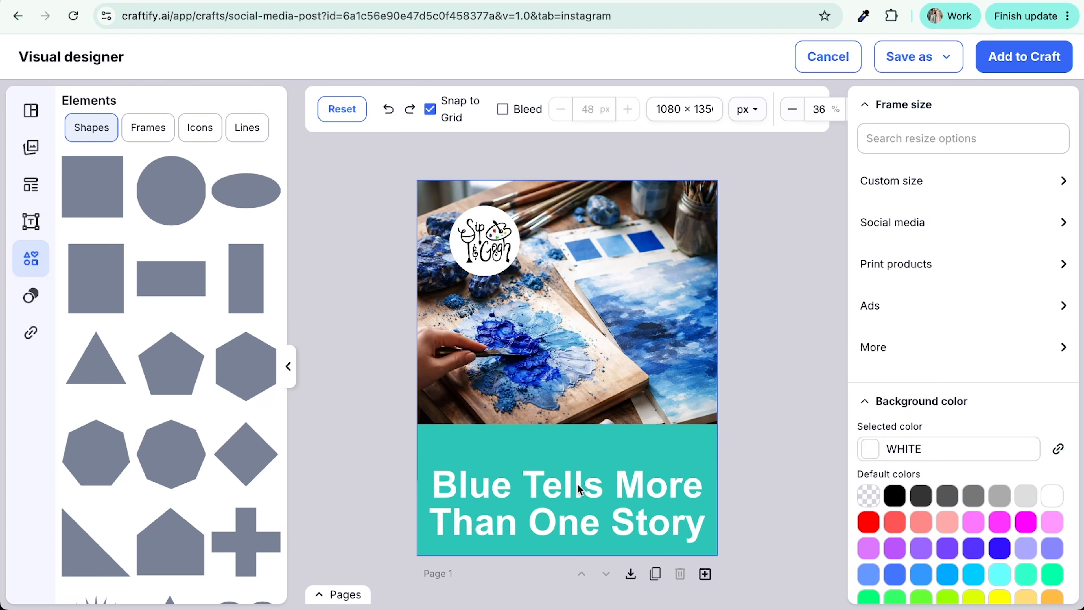
Move the headline "Blue Tells More Than One Story" up within the colored band to about Y 967 px
left_click(576, 491)
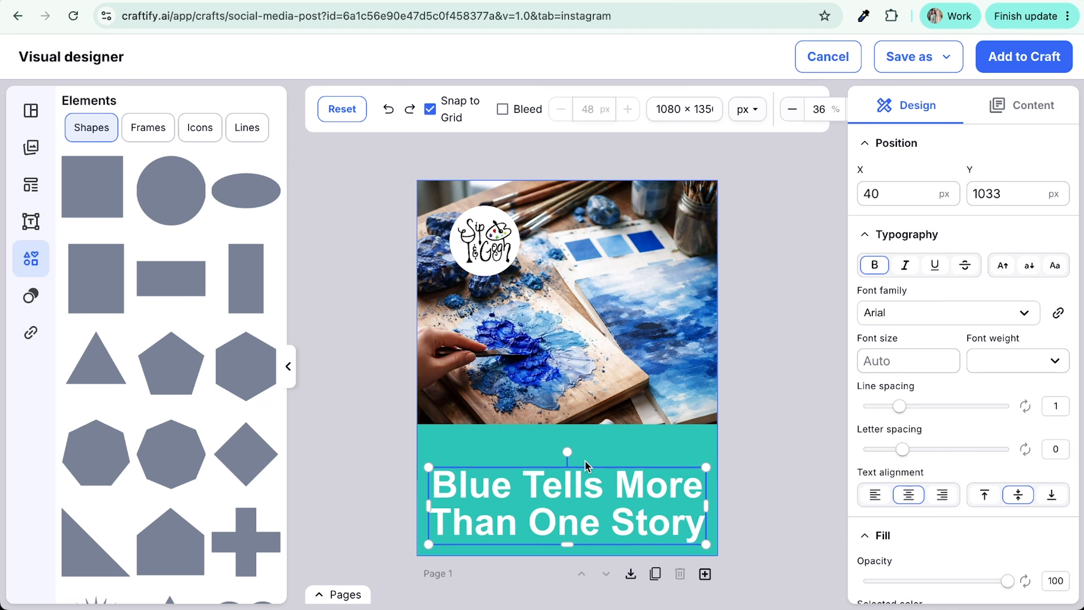
left_click_drag(611, 503, 633, 475)
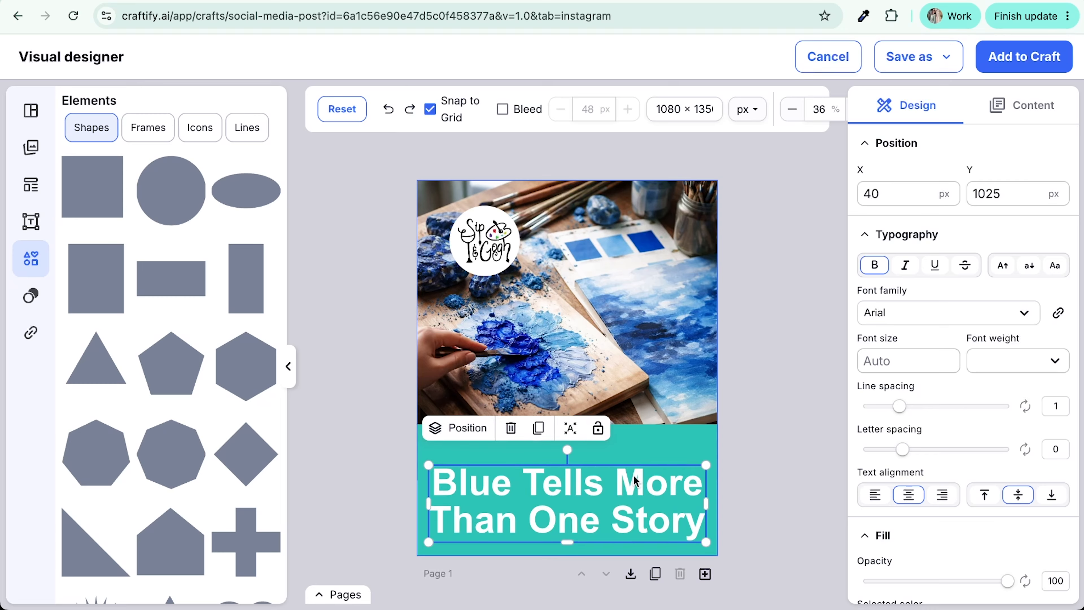
key("Up")
key("Up")
key("Up")
key("Up")
key("Up")
key("Up")
key("Up")
key("Up")
key("Up")
key("Up")
key("Up")
key("Up")
key("Up")
key("Up")
key("Up")
key("Up")
key("Up")
key("Up")
key("Up")
key("Up")
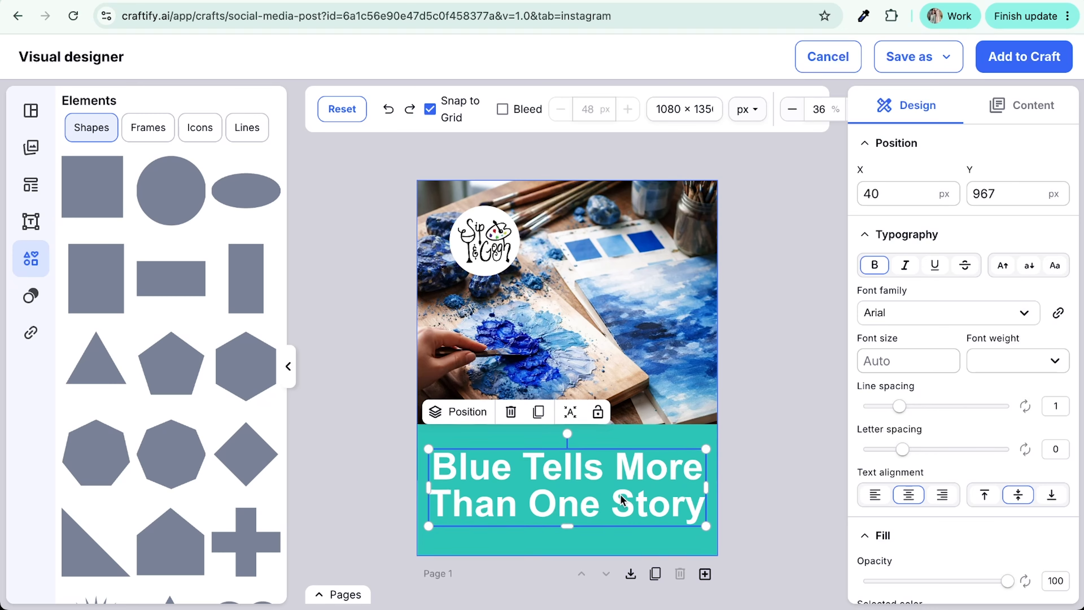
Try Helvetica and Archivo Black as the headline's font family
left_click(980, 311)
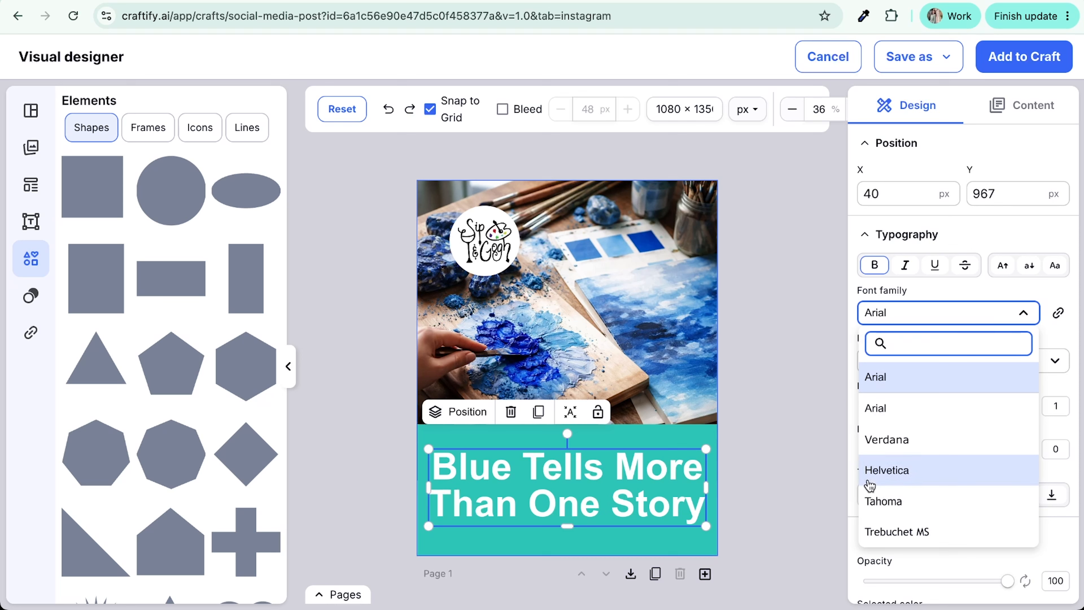
left_click(920, 476)
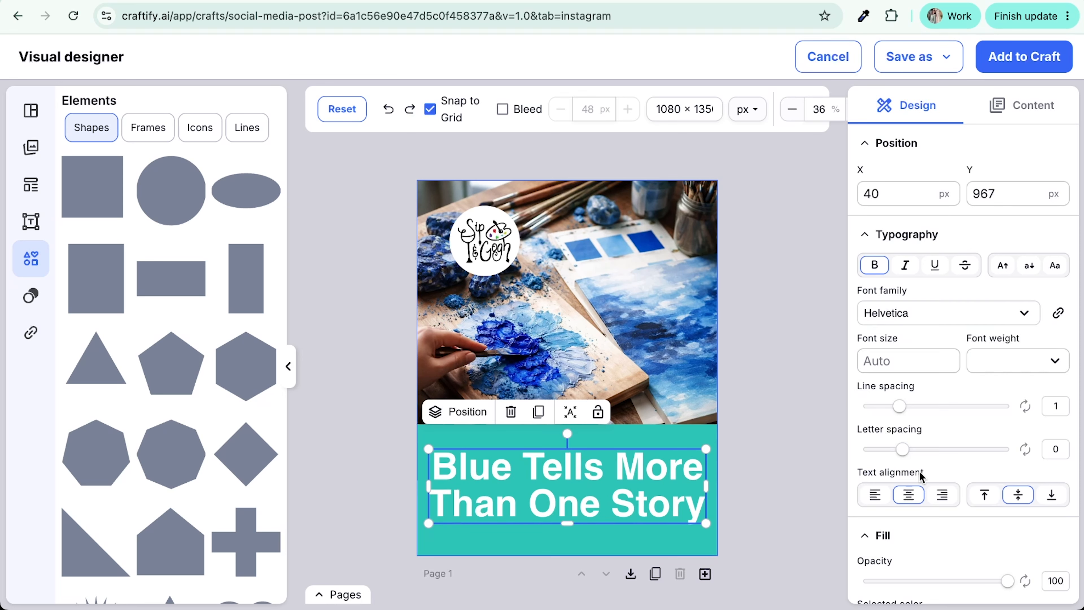
left_click(932, 320)
scroll(911, 422, "down", 1)
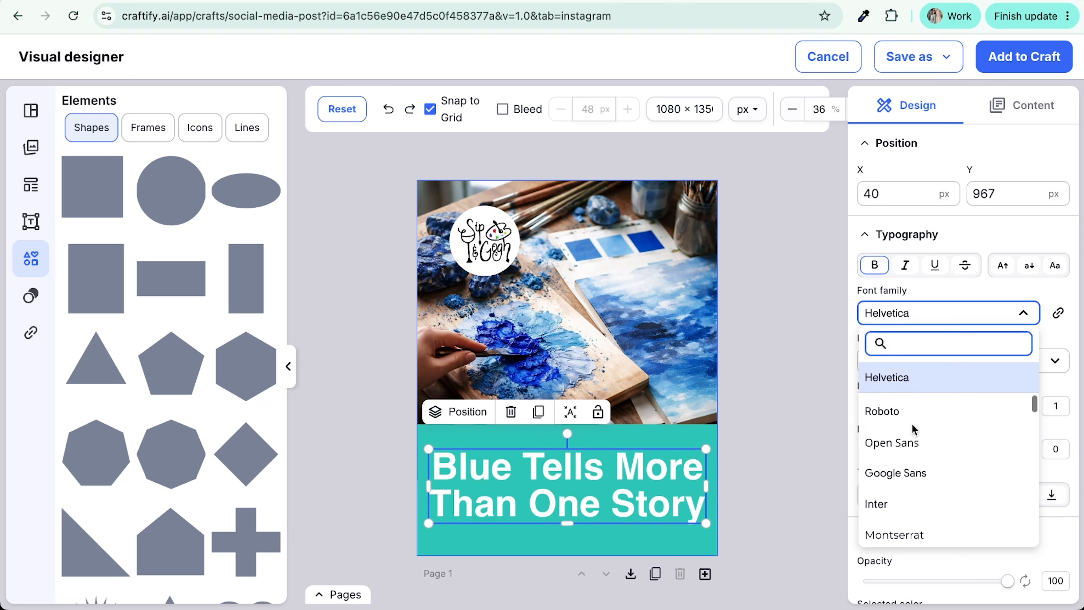
scroll(911, 422, "down", 5)
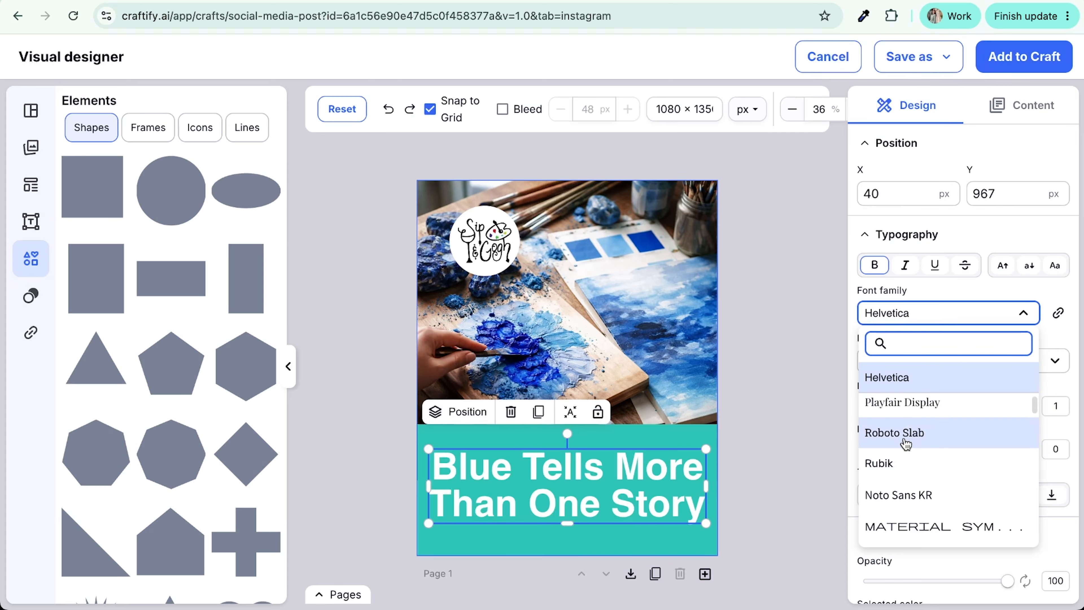
scroll(908, 517, "down", 3)
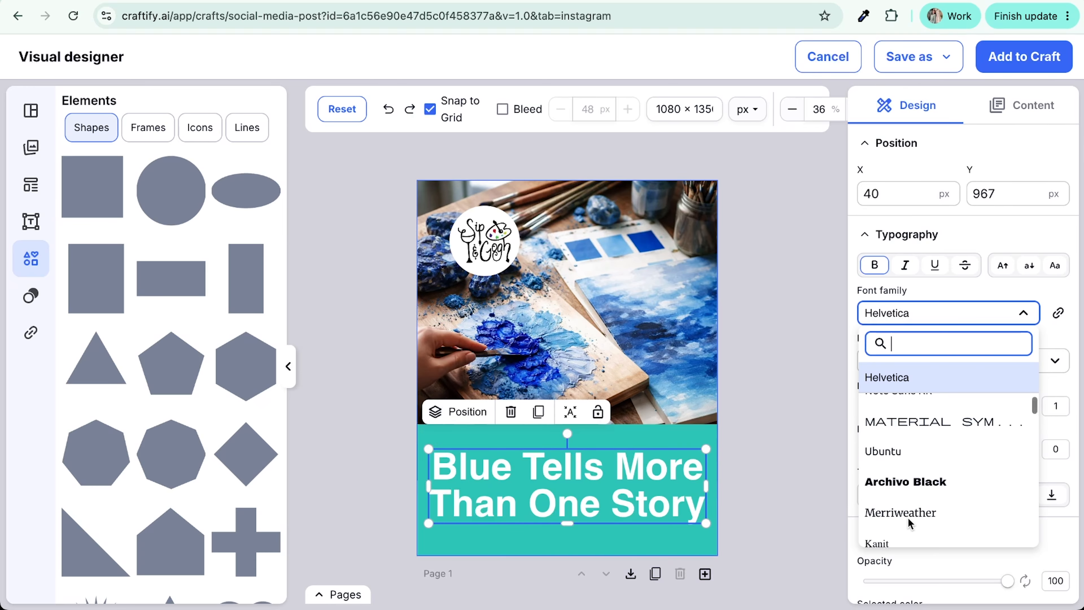
left_click(917, 480)
Set the headline's font family to Poppins
left_click(939, 314)
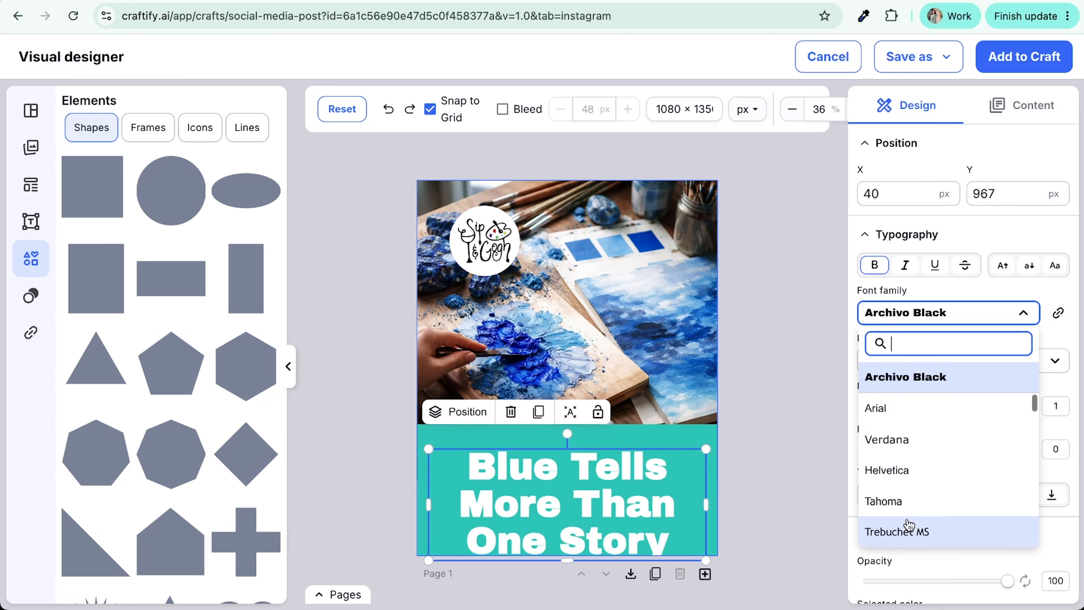
scroll(907, 512, "down", 6)
left_click(896, 456)
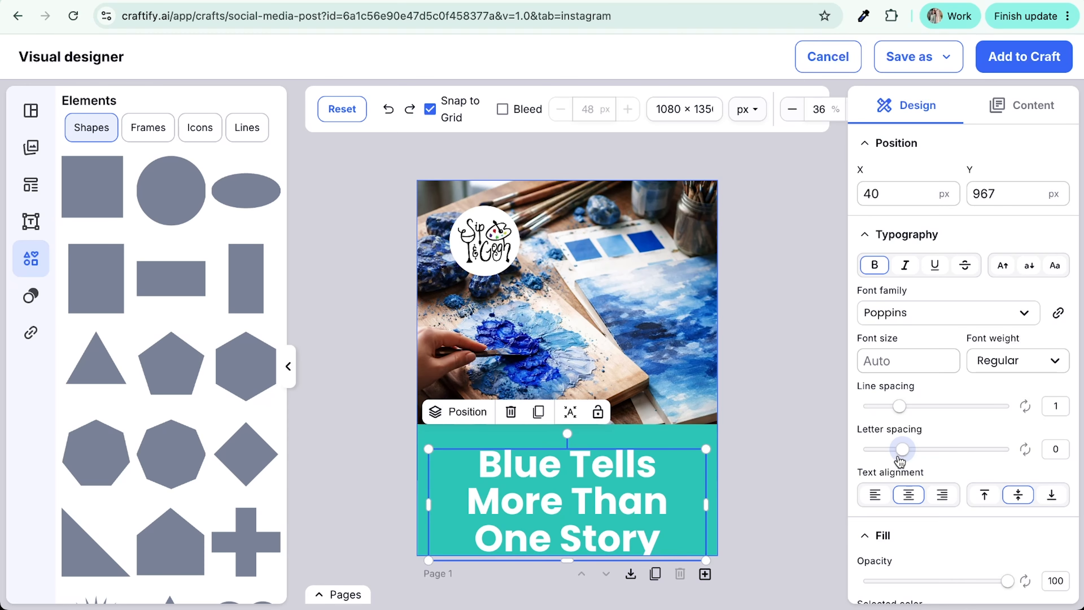
Nudge the three-line headline up to Y 923 px so it fits inside the colored band, and deselect it
key("Up")
key("Up")
key("Up")
key("Up")
key("Up")
key("Up")
key("Up")
key("Up")
key("Up")
key("Up")
key("Up")
key("Up")
key("Up")
key("Up")
key("Up")
key("Up")
key("Up")
key("Up")
key("Up")
key("Up")
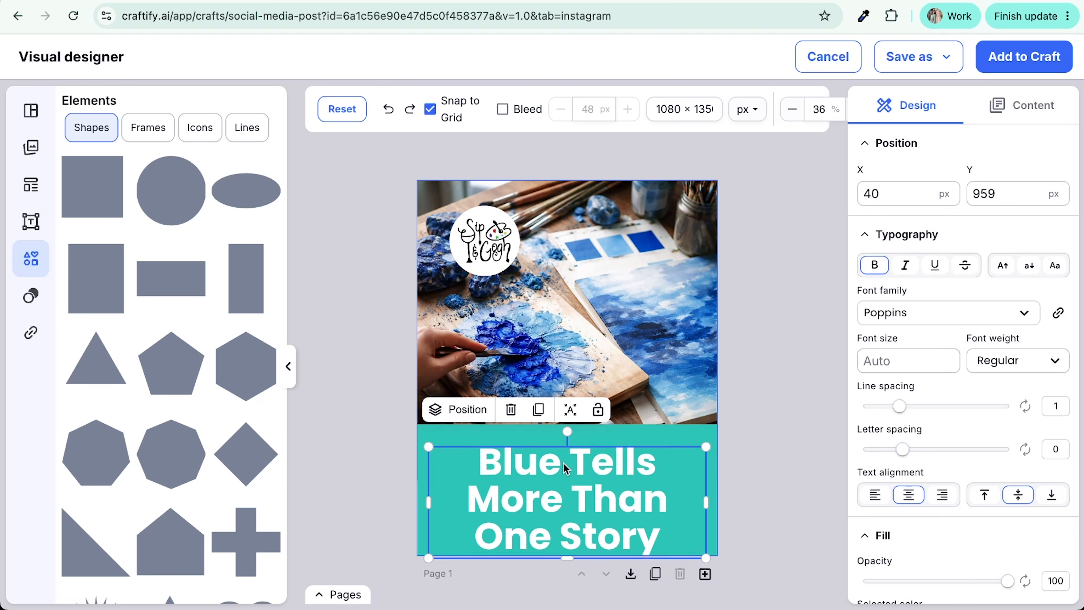
key("Up")
key("Up")
key("Up")
key("Up")
key("Up")
key("Up")
key("Up")
key("Up")
key("Up")
key("Up")
key("Up")
key("Up")
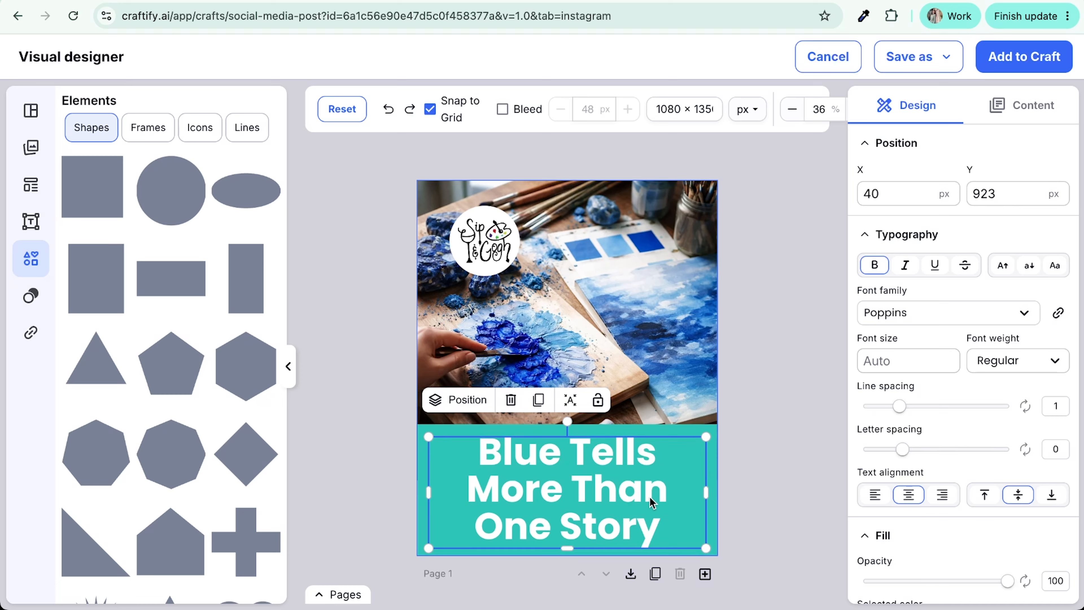
left_click(770, 505)
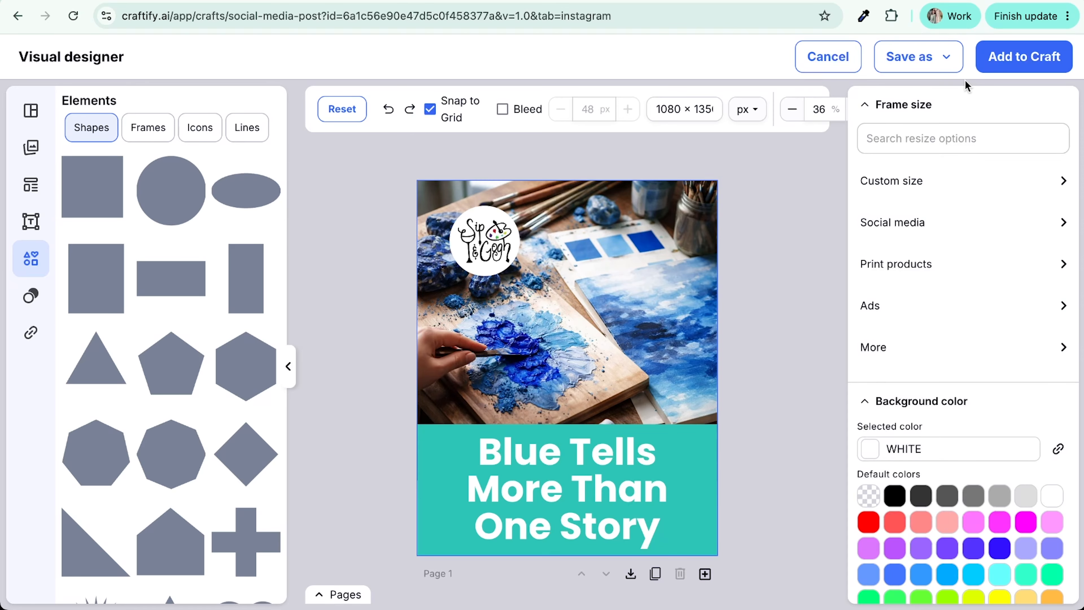
Save the design as a new template named "Color Theory" and display the list of own templates
left_click(937, 59)
left_click(880, 245)
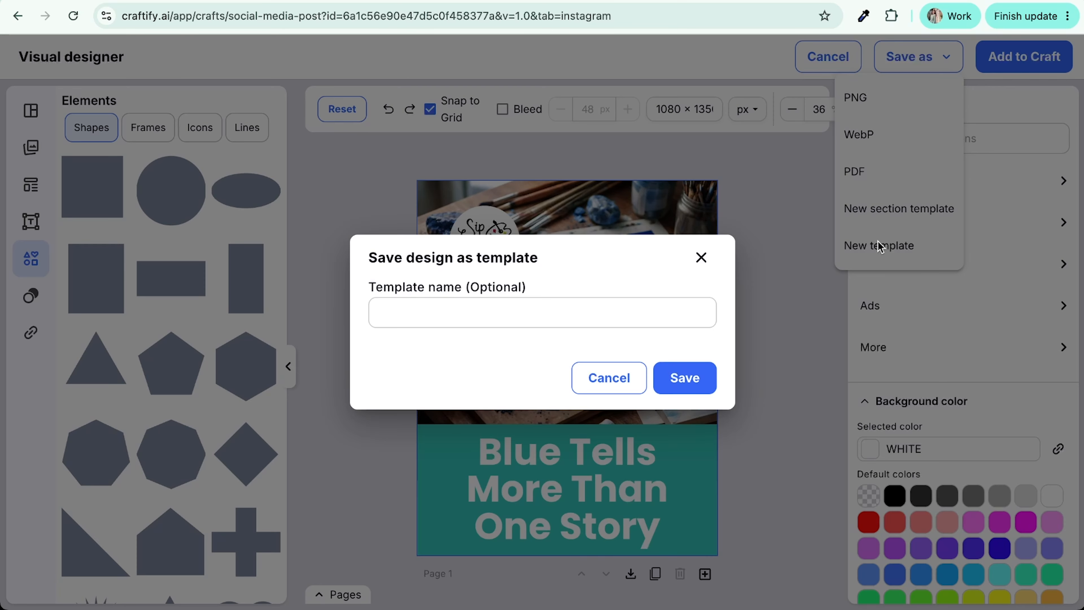
left_click(600, 310)
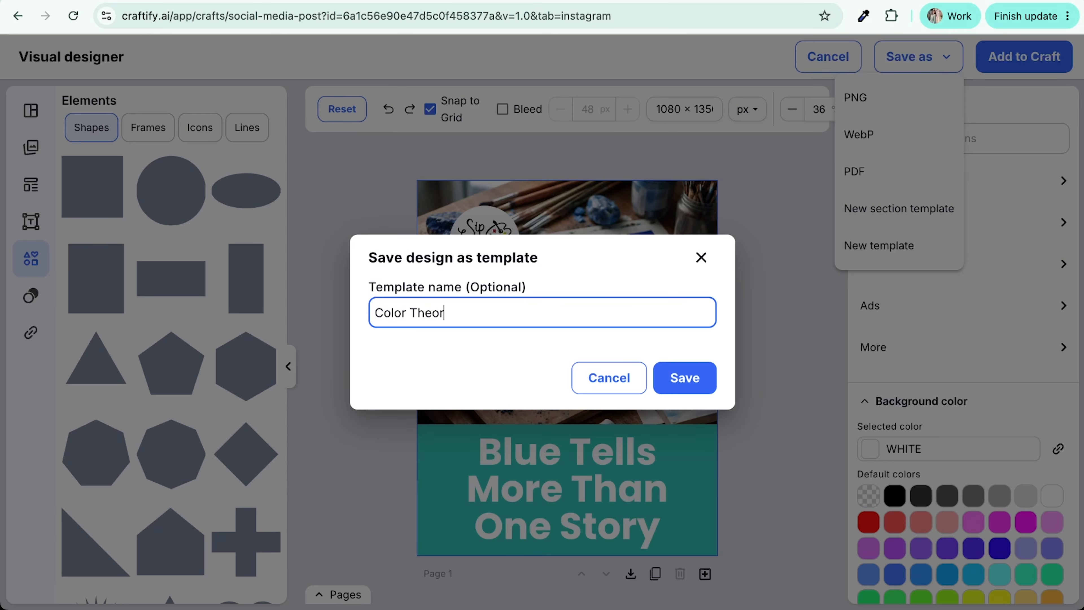
left_click(701, 379)
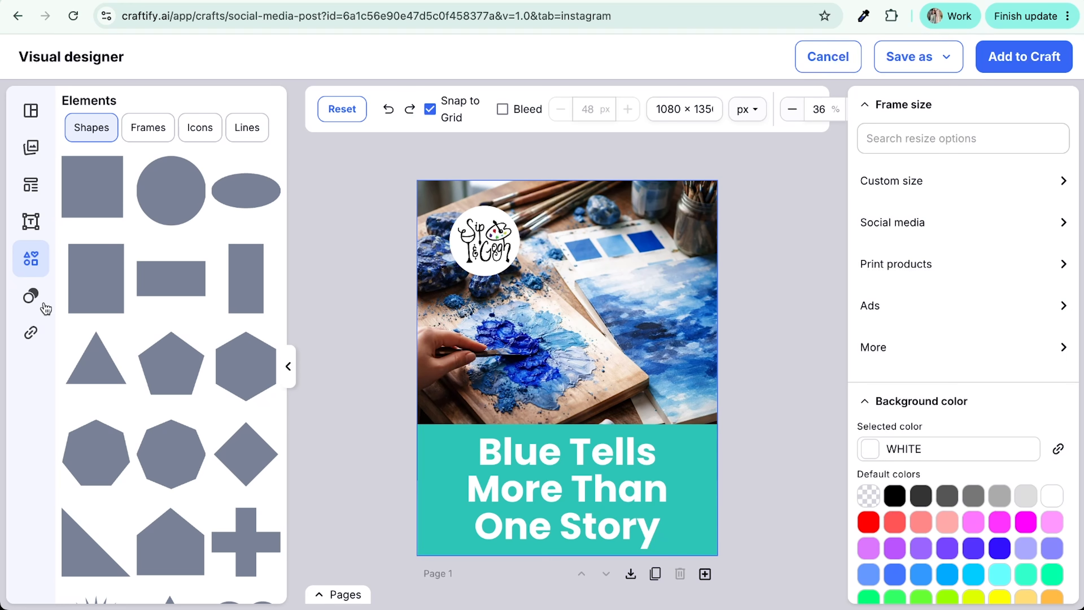
left_click(26, 106)
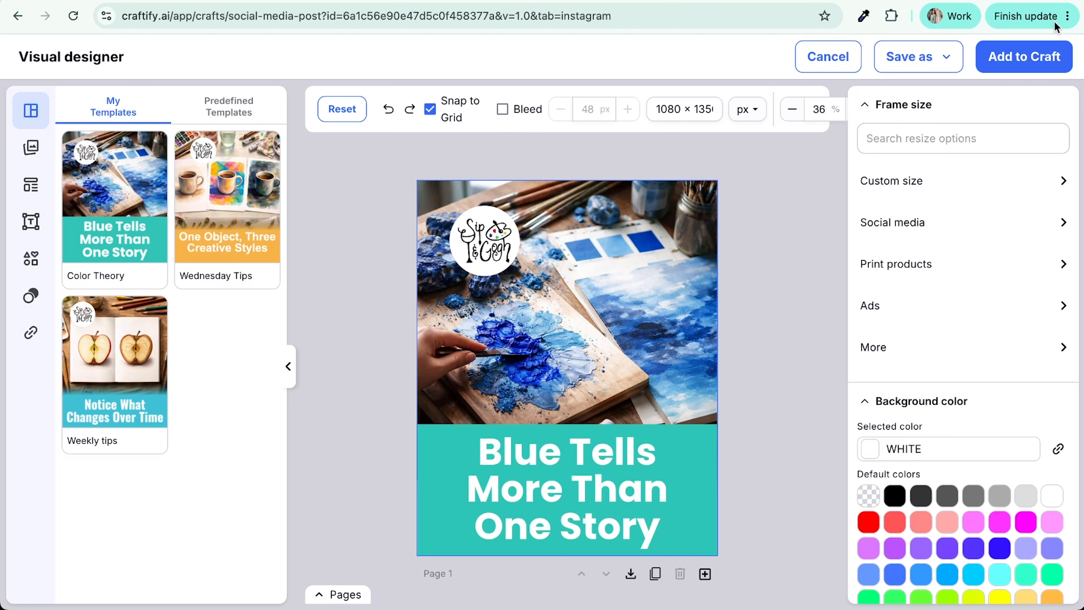
Add the edited design to the craft and review the post's preview and caption
left_click(1046, 59)
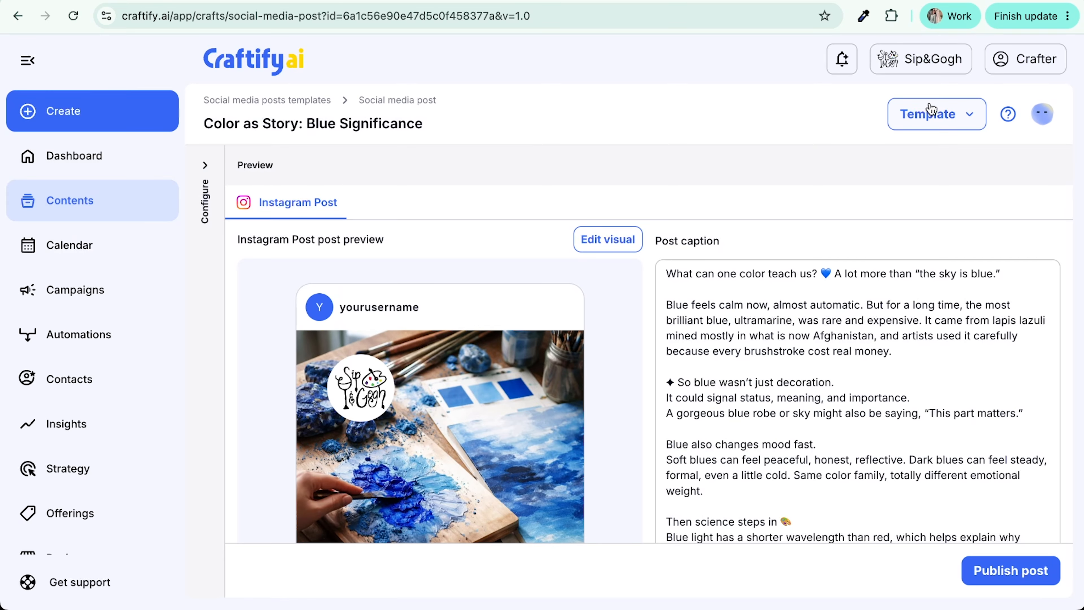
scroll(450, 326, "down", 3)
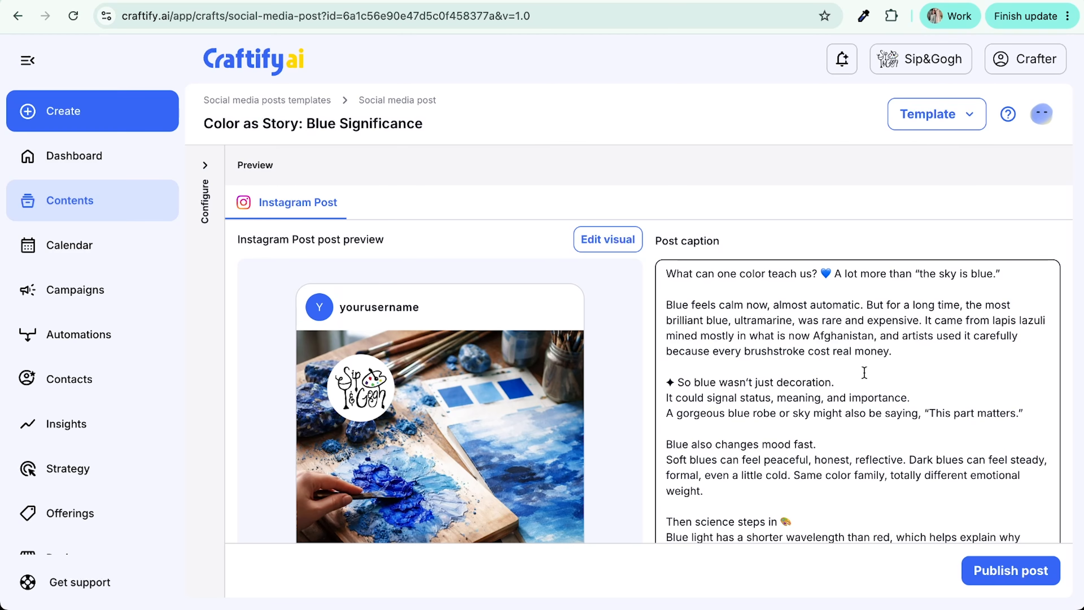
scroll(864, 372, "down", 10)
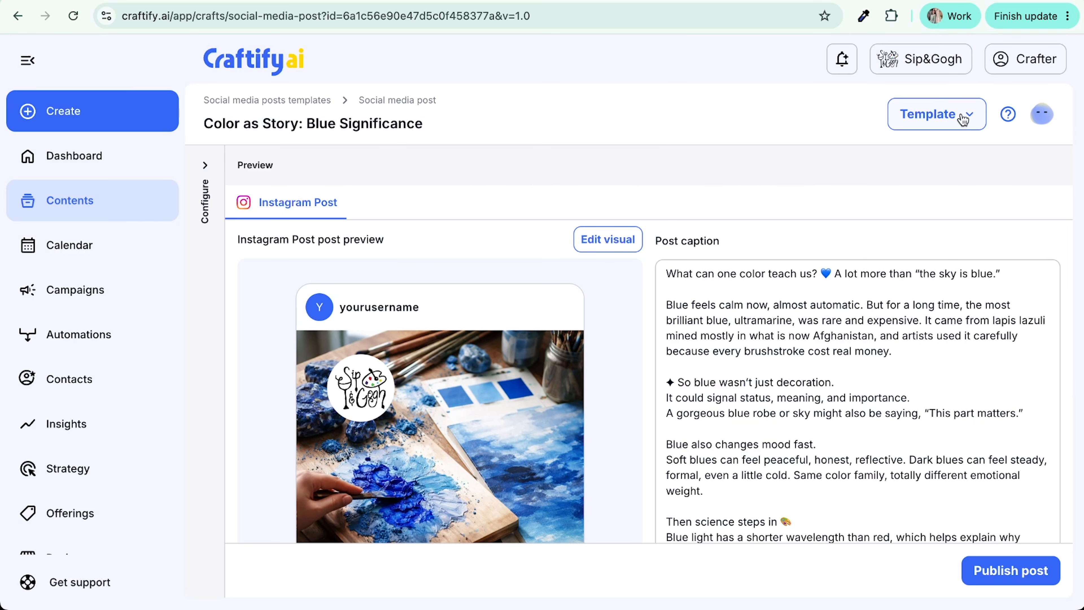
Save the post setup as a new template with the suggested name "Story-Based Instagram Post" and default inclusions, leaving custom tone unchecked
left_click(970, 116)
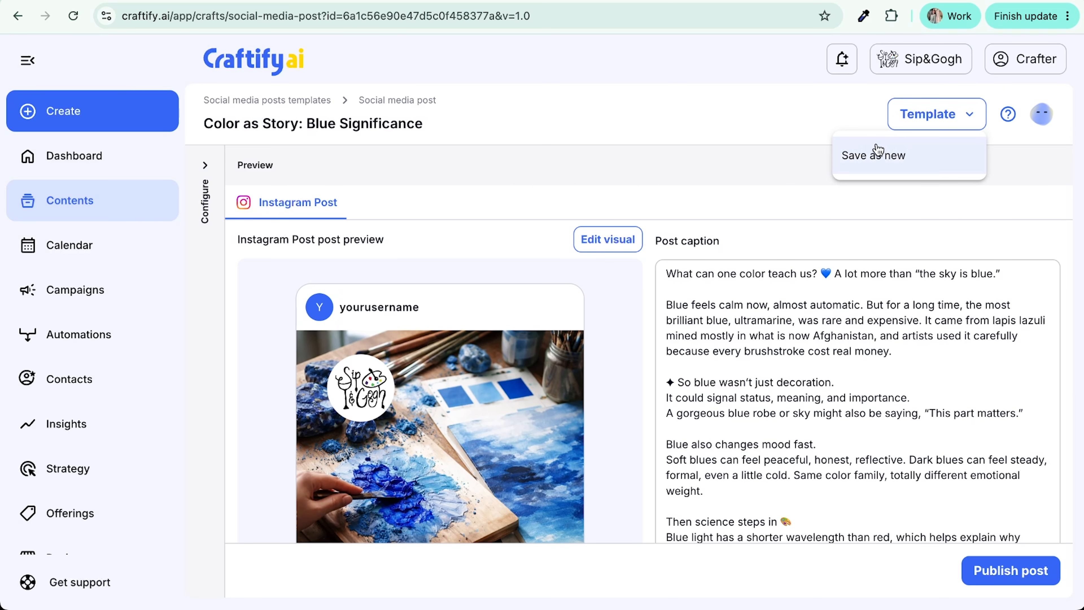
left_click(903, 159)
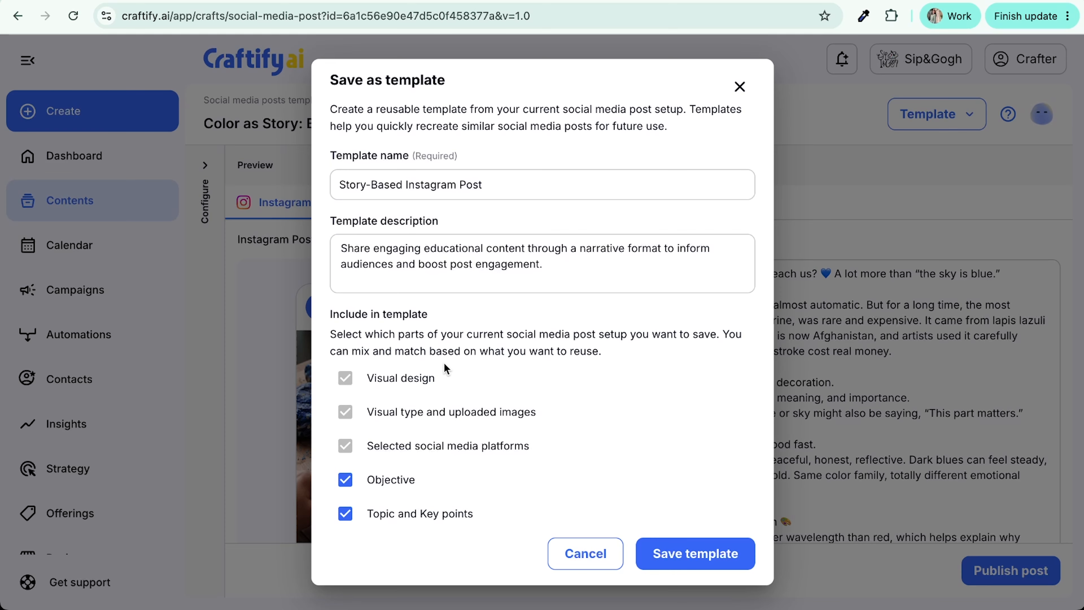
scroll(445, 368, "down", 3)
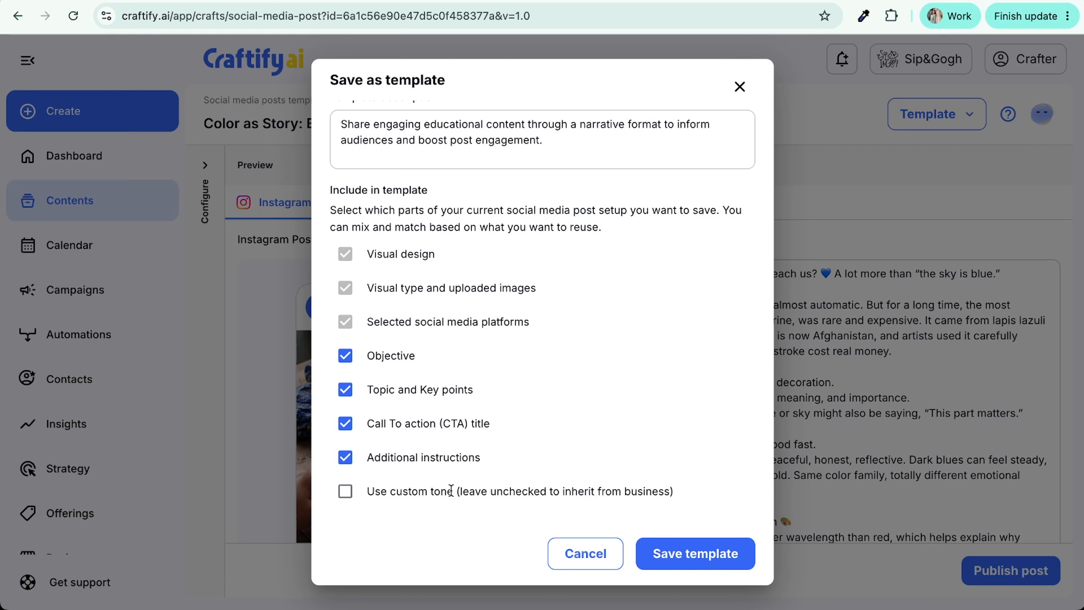
left_click_drag(450, 491, 368, 491)
left_click(636, 507)
left_click_drag(625, 491, 669, 493)
left_click(692, 494)
left_click(694, 556)
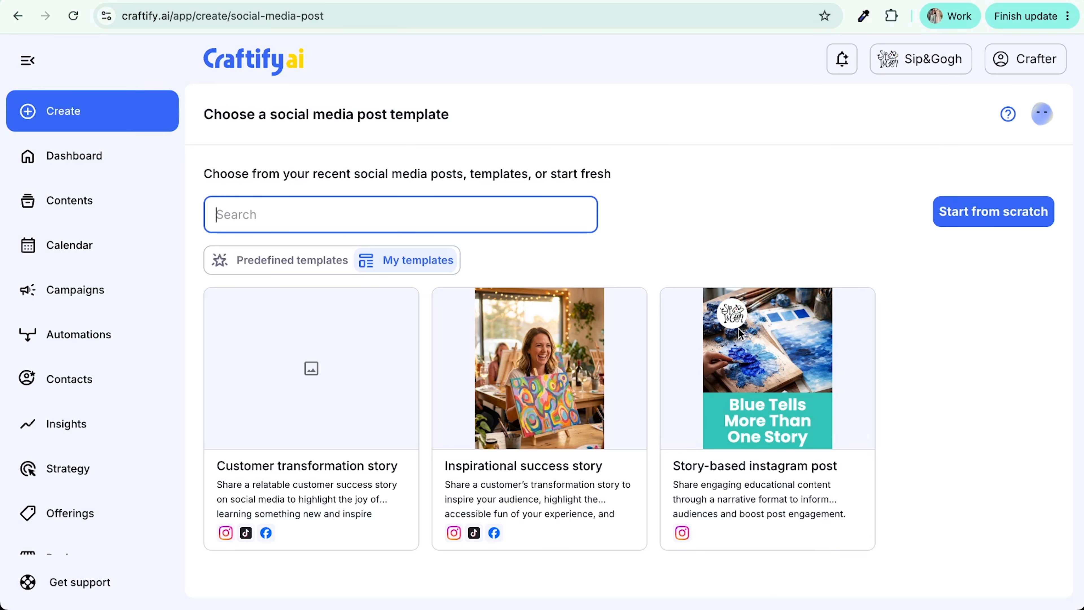
Start a new social media post from the saved "Story-based instagram post" template and review its prefilled configuration
left_click(768, 469)
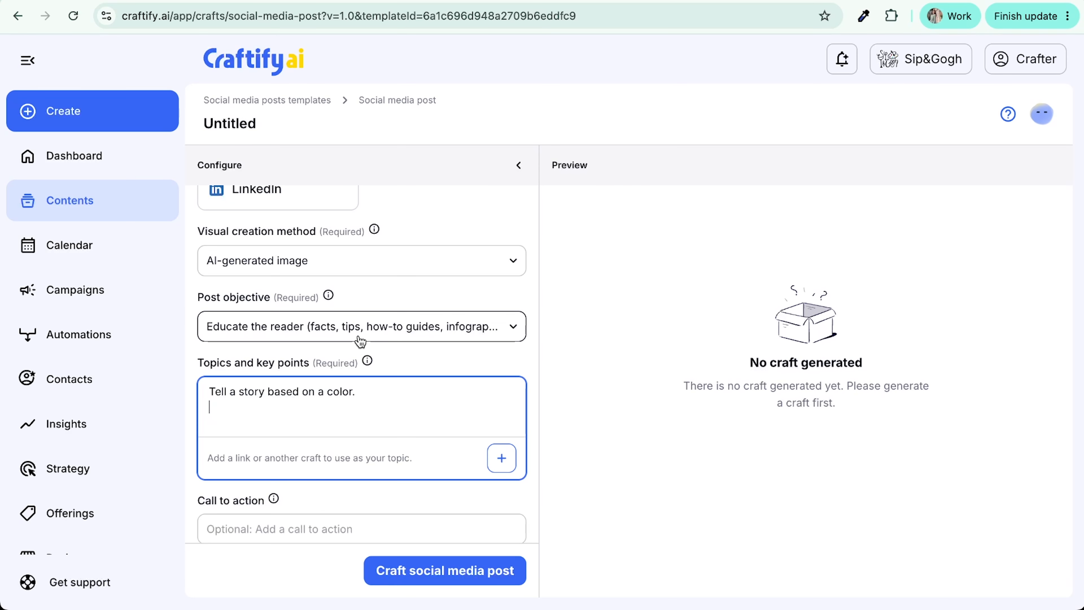
scroll(268, 410, "up", 5)
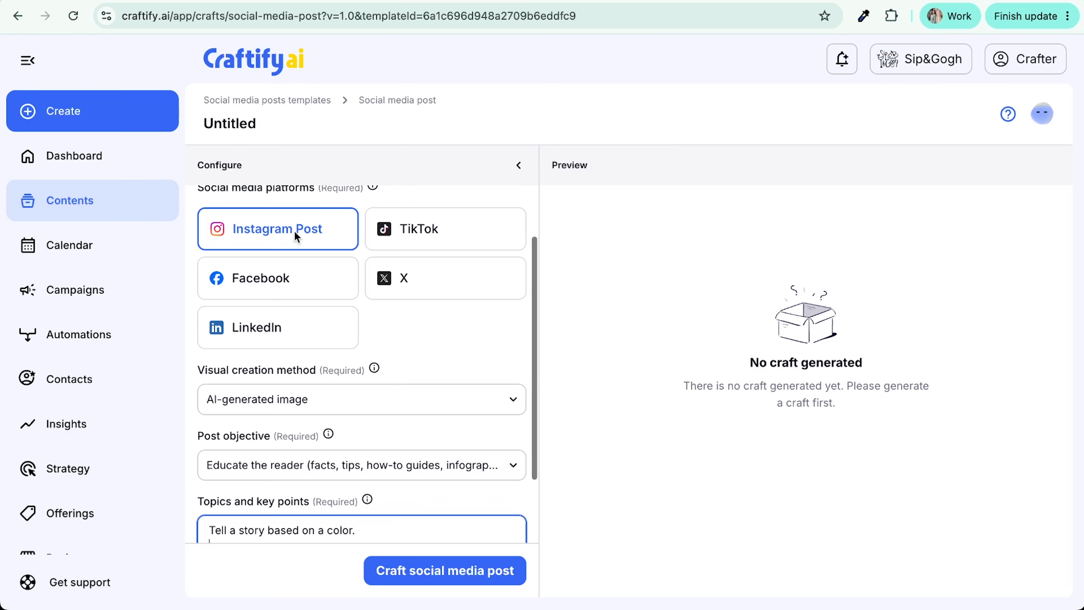
scroll(303, 275, "down", 6)
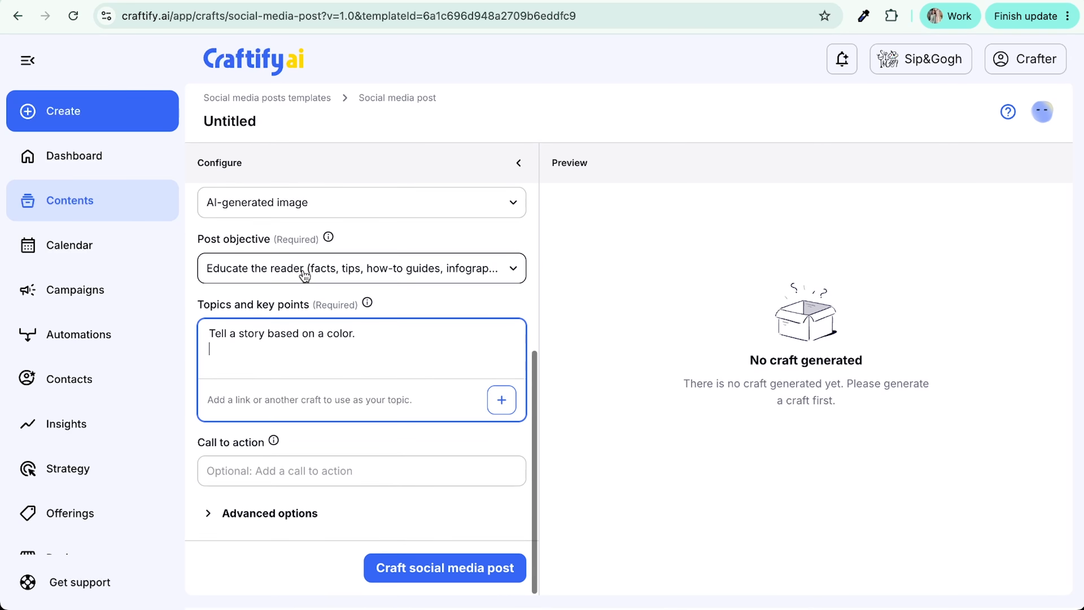